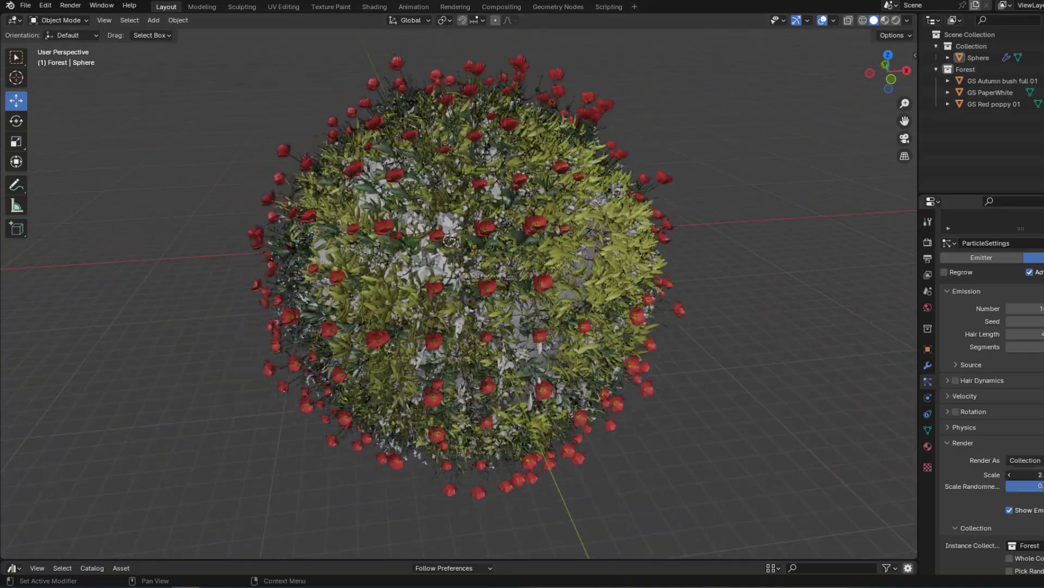
{"action": "mouse_move", "coordinate": [1026, 474]}
{"action": "left_mouse_down"}
{"action": "mouse_move", "coordinate": [1003, 474]}
{"action": "mouse_move", "coordinate": [1013, 474]}
{"action": "left_mouse_up"}
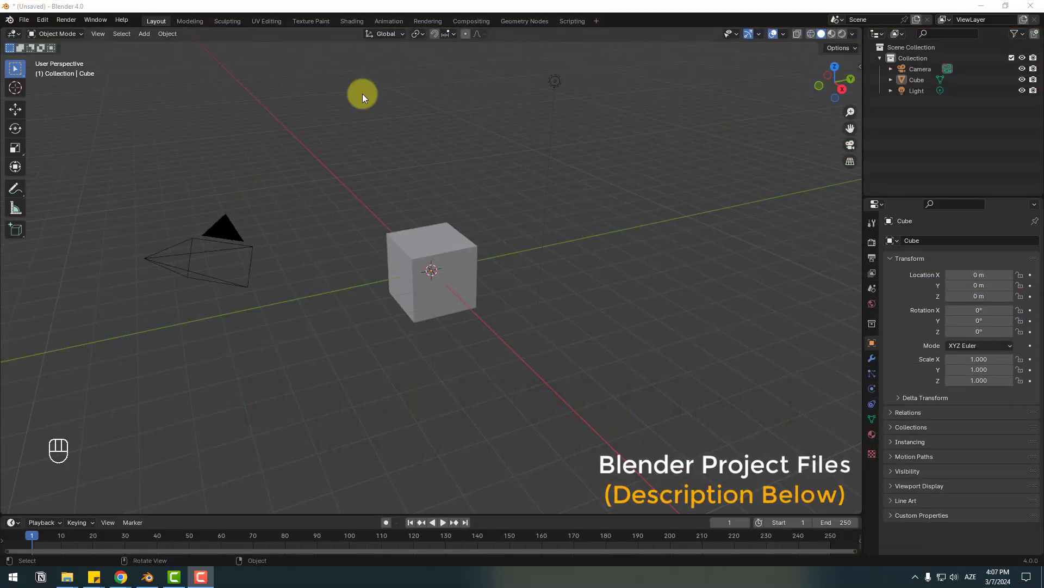
Add the folder "ASSETS-plant_library_for_b3.3+(cycles and eevee render)" as an asset library in the preferences' file paths
{"action": "left_click", "coordinate": [43, 19]}
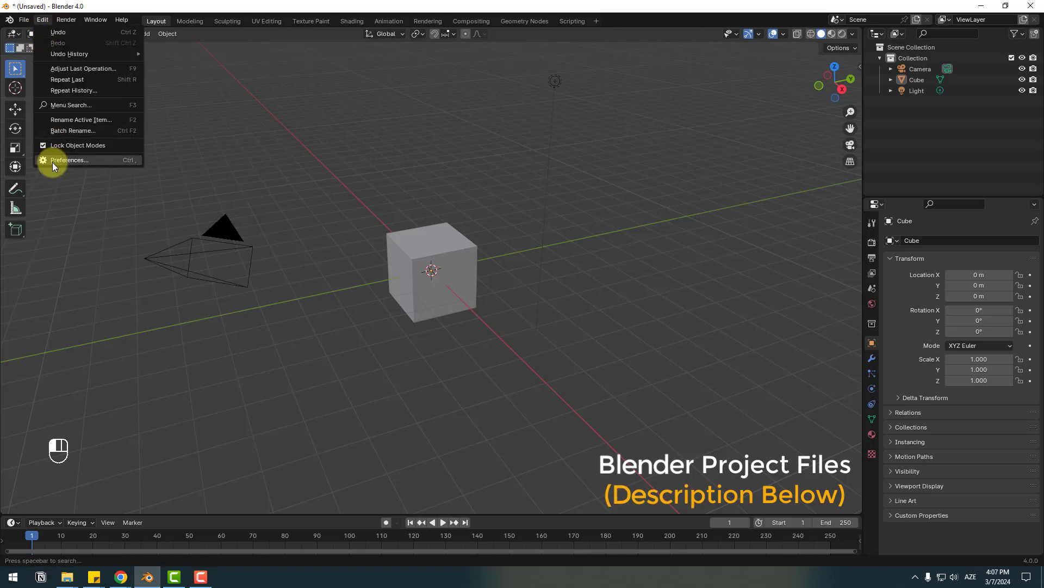
{"action": "left_click", "coordinate": [74, 161]}
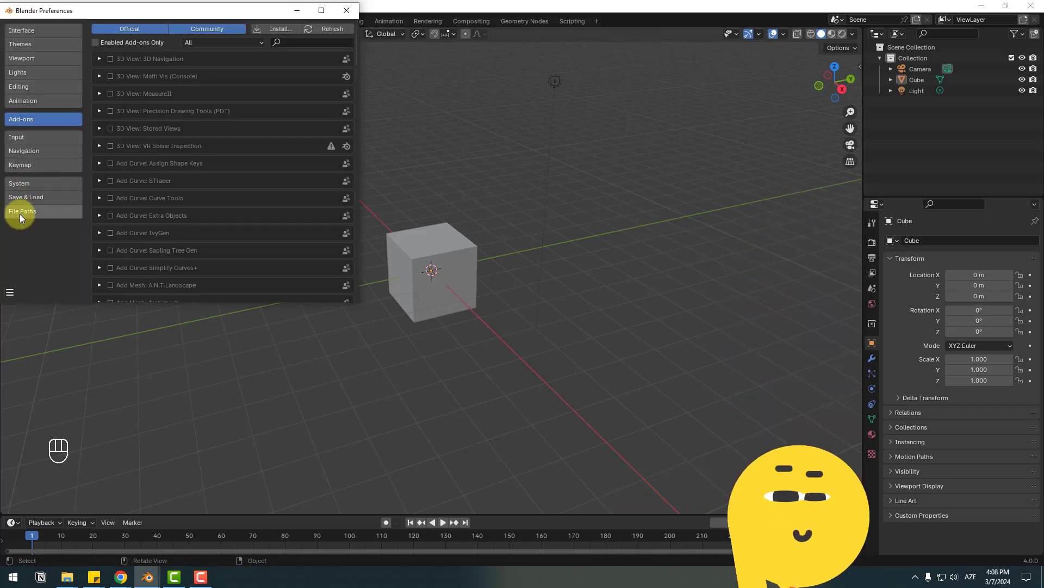
{"action": "left_click", "coordinate": [25, 214]}
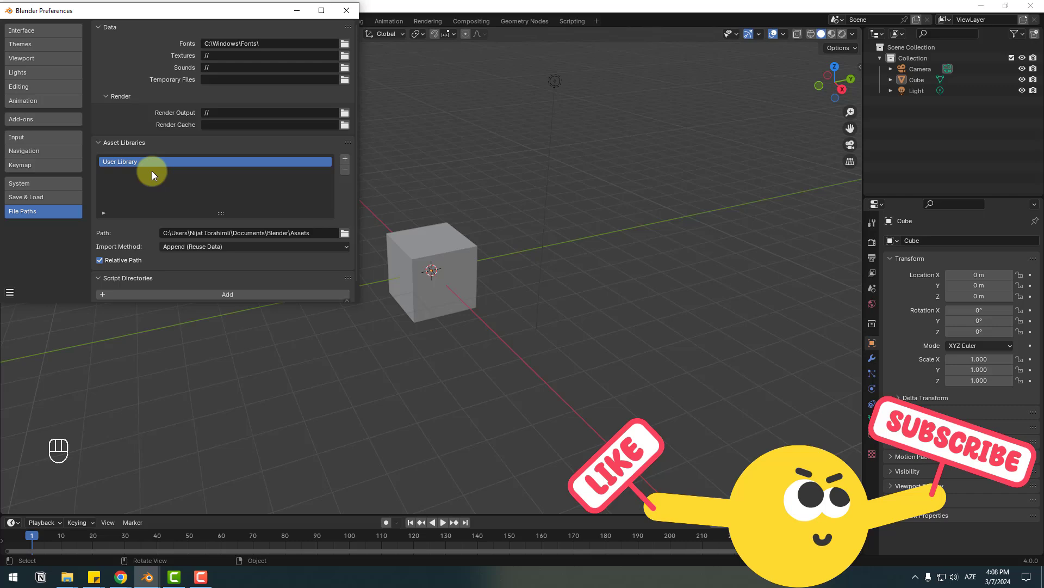
{"action": "left_click", "coordinate": [347, 159]}
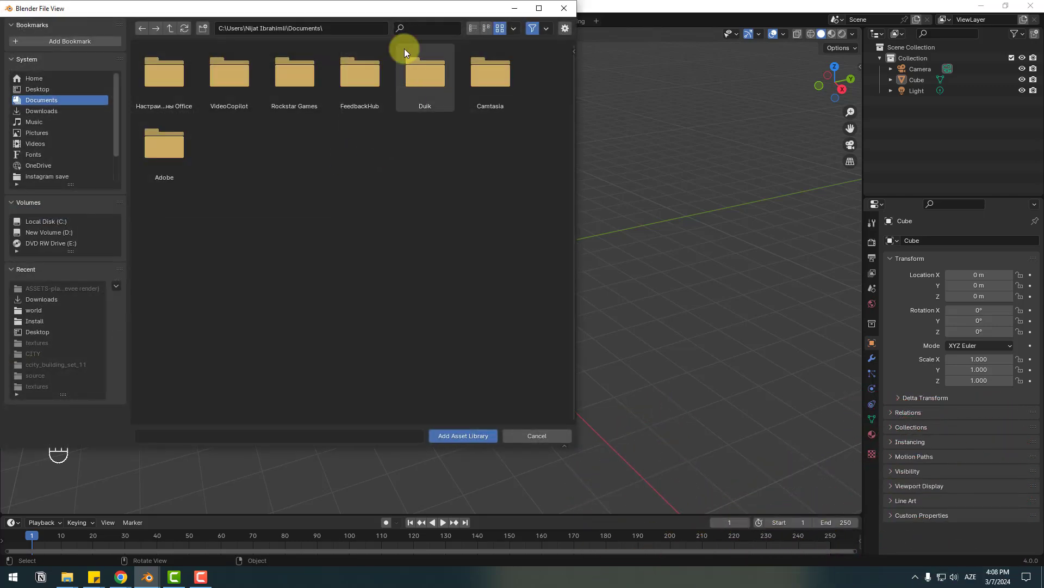
{"action": "left_click", "coordinate": [355, 28]}
{"action": "key", "text": "ctrl+v"}
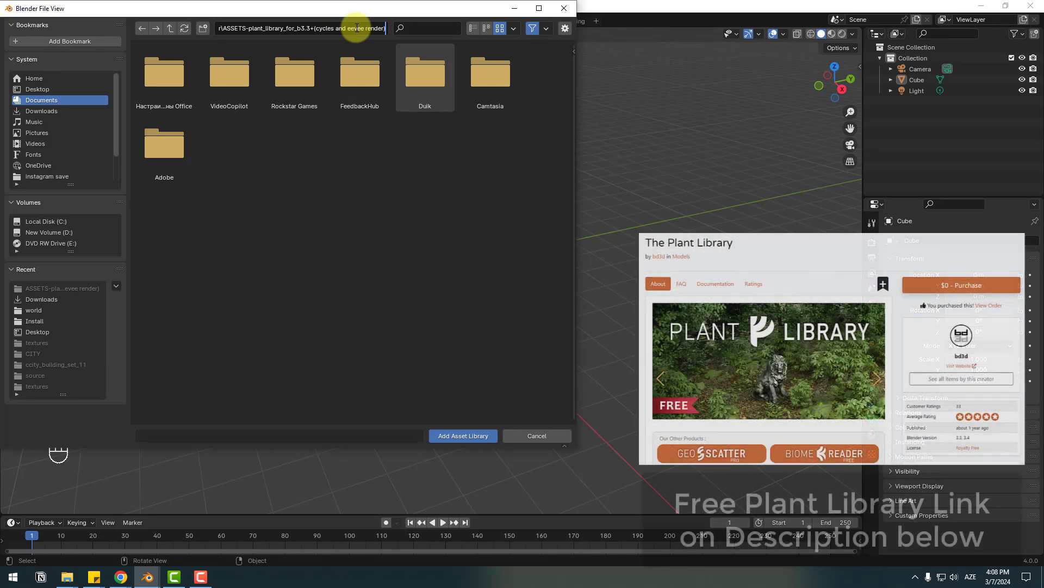
{"action": "key", "text": "Return"}
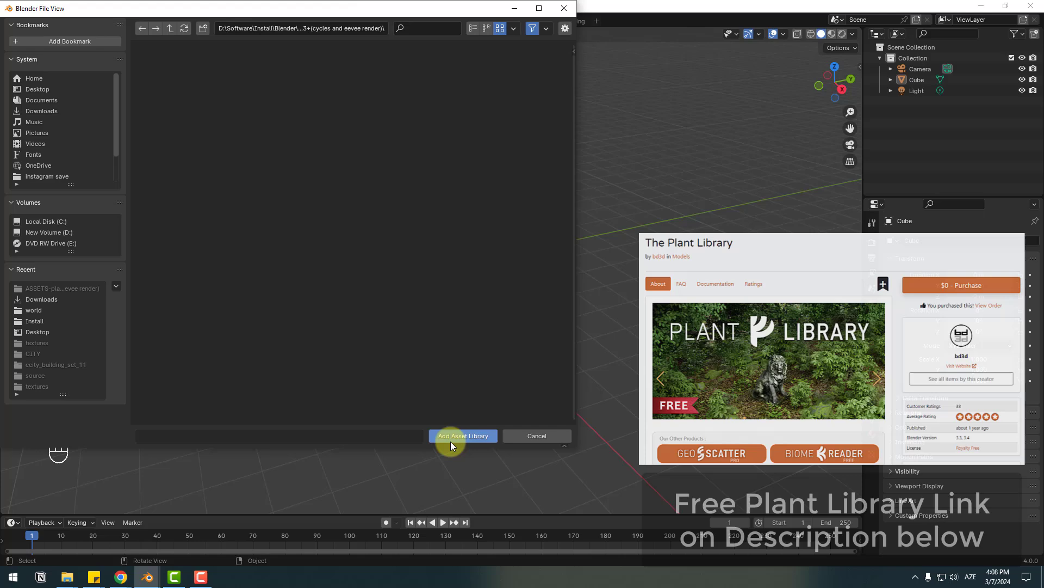
{"action": "left_click", "coordinate": [451, 440]}
Save the preferences and close their window
{"action": "left_click", "coordinate": [9, 292]}
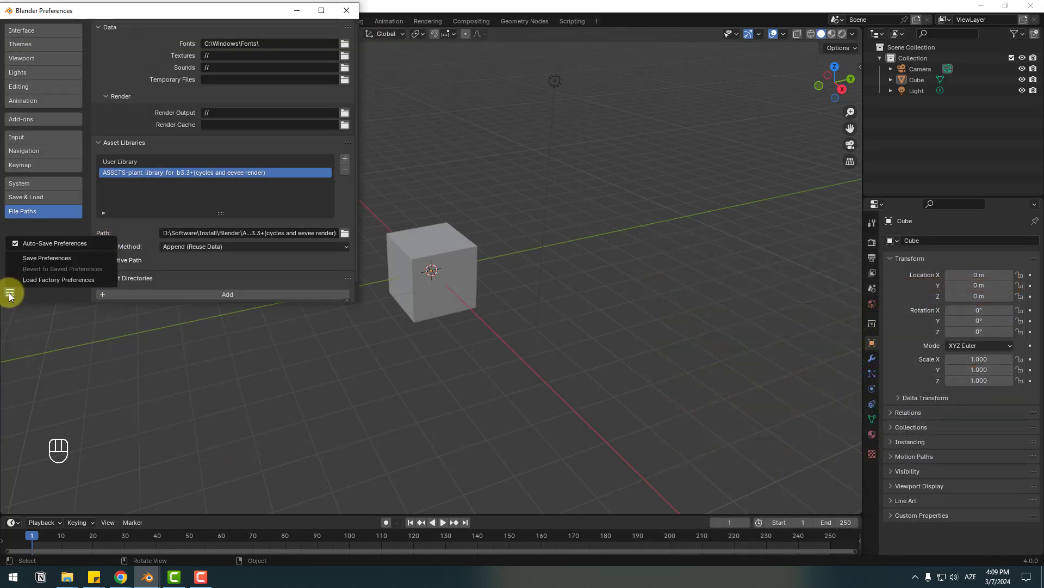
{"action": "left_click", "coordinate": [51, 260]}
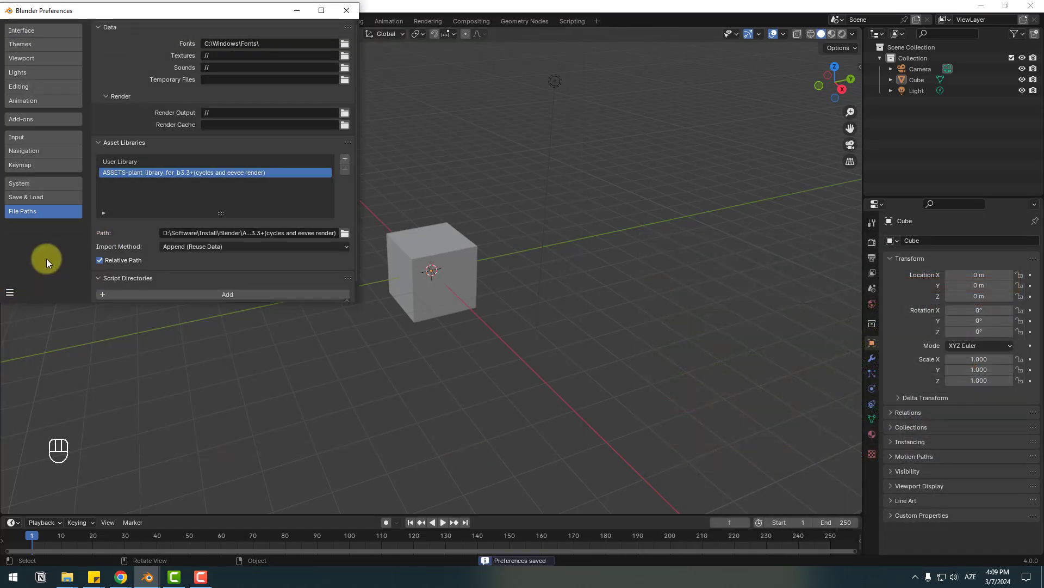
{"action": "left_click", "coordinate": [346, 10]}
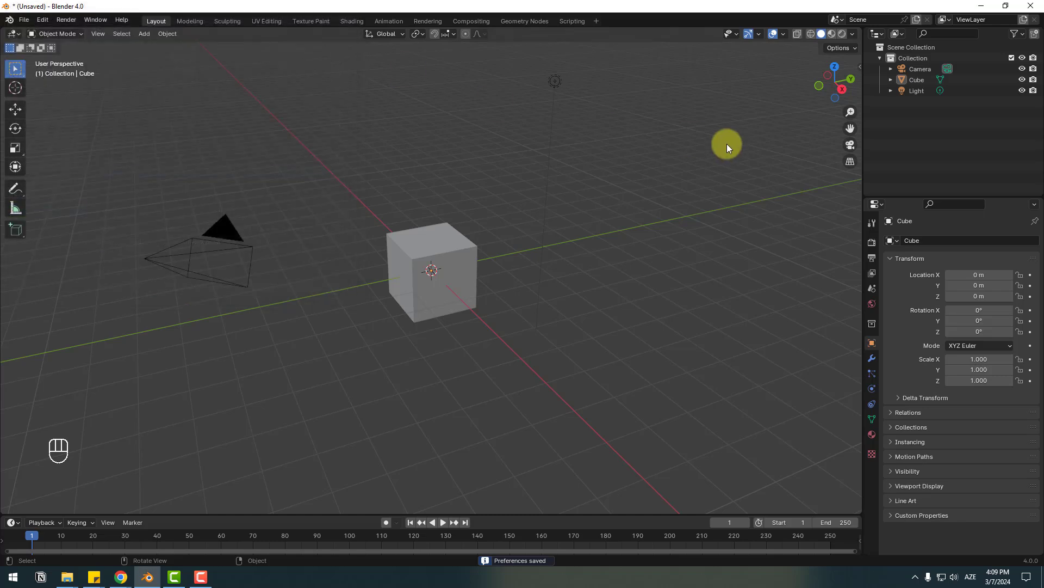
Delete the default camera, cube and light from the scene
{"action": "left_click_drag", "start_coordinate": [904, 132], "coordinate": [928, 64]}
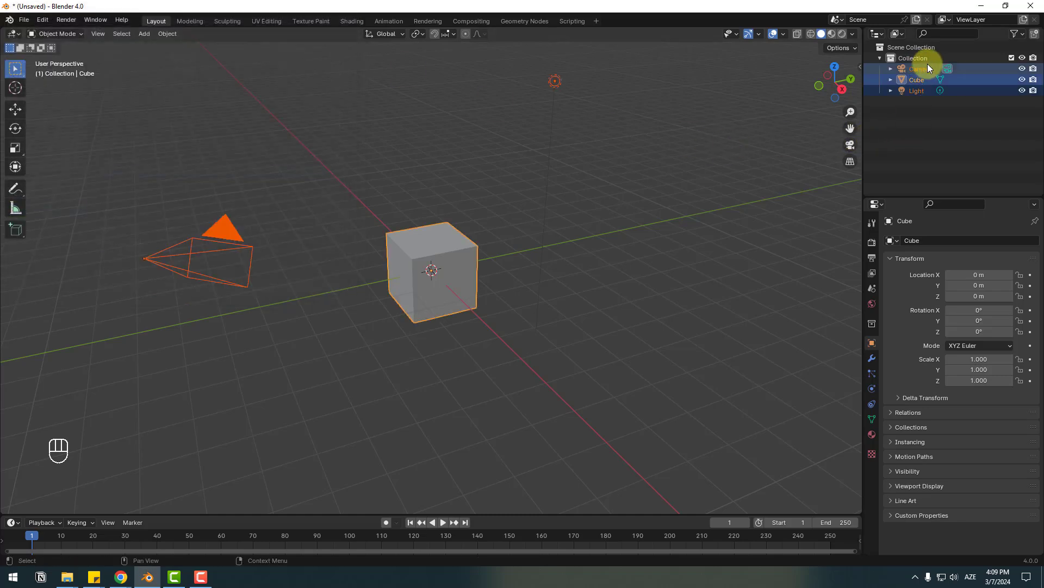
{"action": "key", "text": "Delete"}
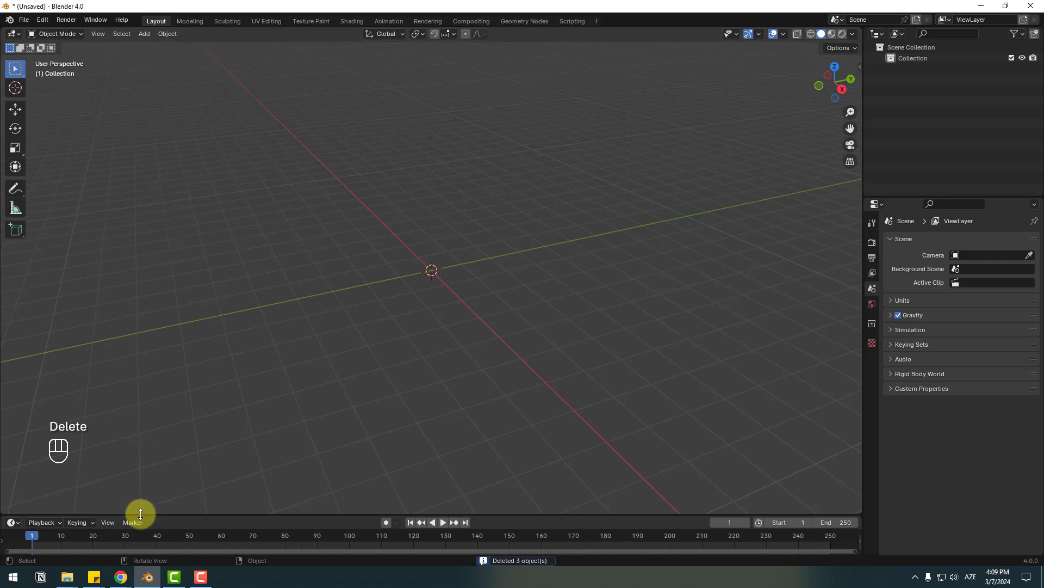
Enlarge the timeline area and switch it to the Asset Browser to look through the plant library assets
{"action": "left_click_drag", "start_coordinate": [140, 512], "coordinate": [120, 403]}
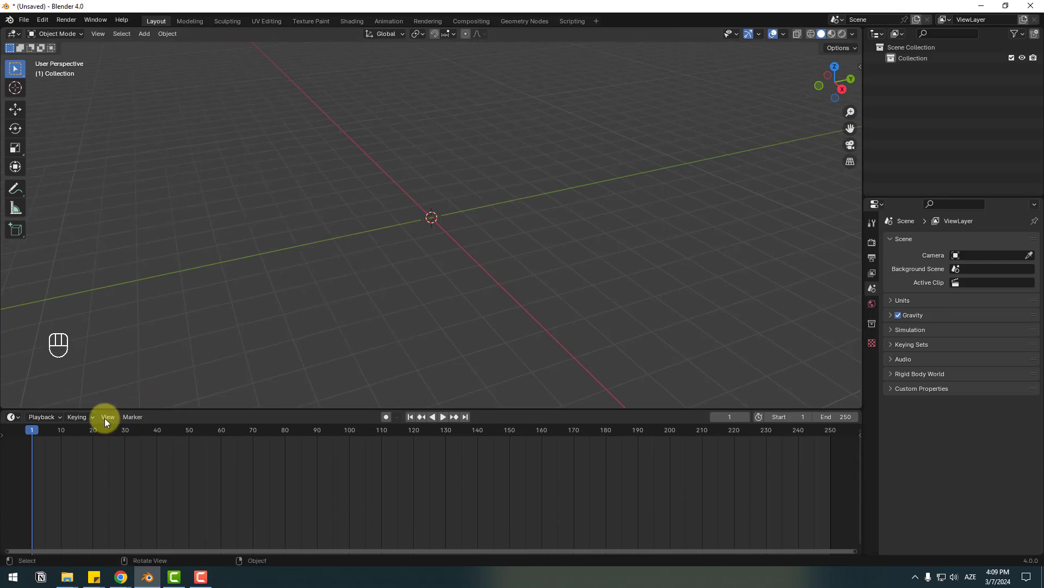
{"action": "left_click", "coordinate": [18, 417]}
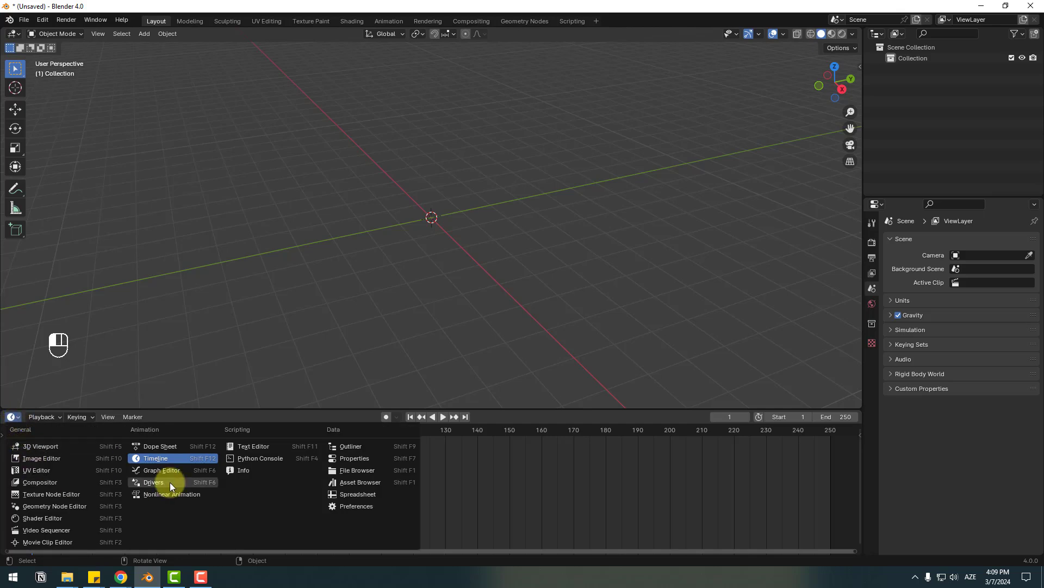
{"action": "left_click", "coordinate": [348, 482]}
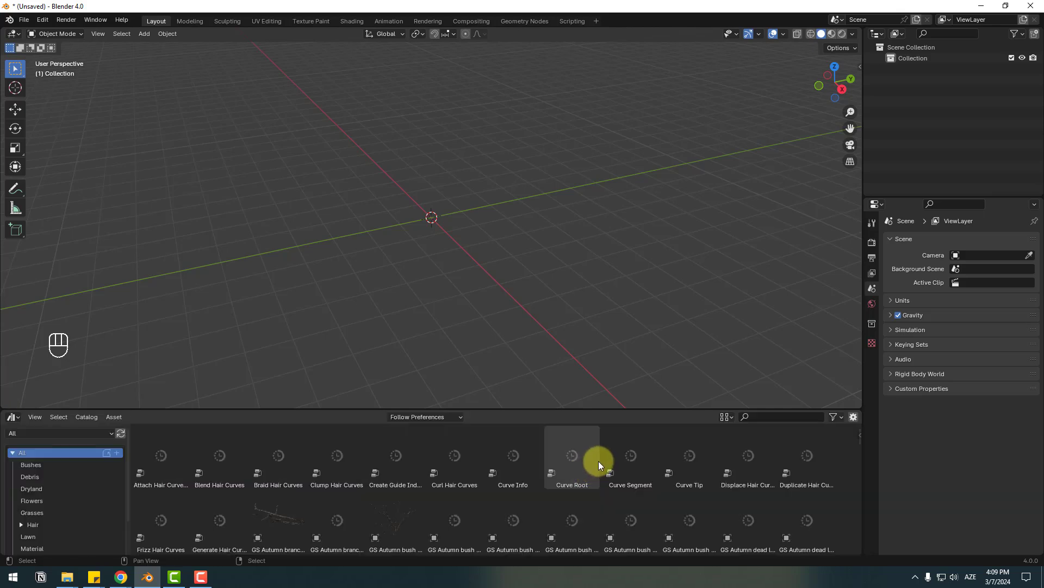
{"action": "scroll", "coordinate": [602, 458], "scroll_direction": "down", "scroll_amount": 2}
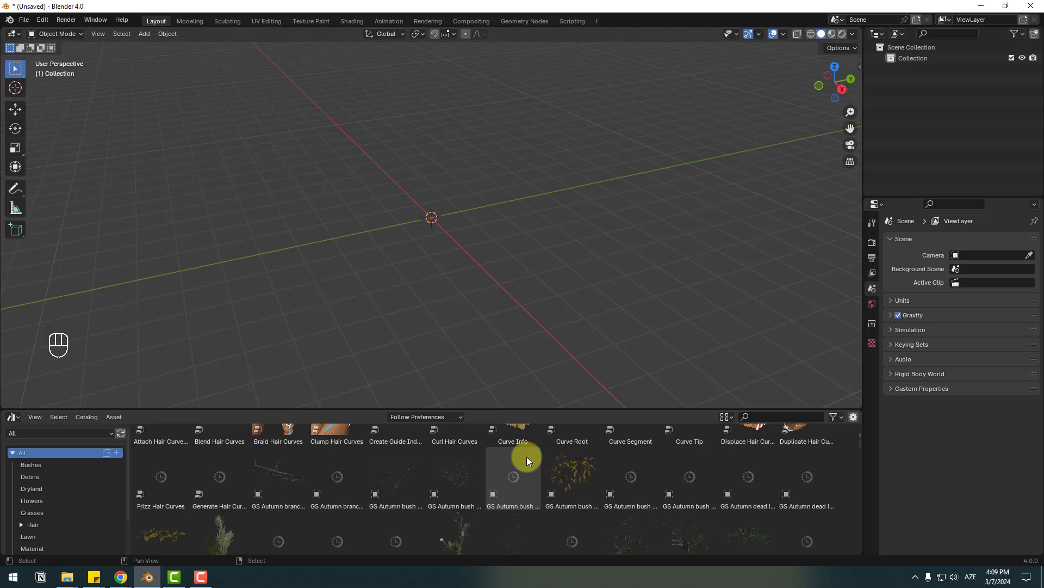
{"action": "scroll", "coordinate": [547, 459], "scroll_direction": "down", "scroll_amount": 2}
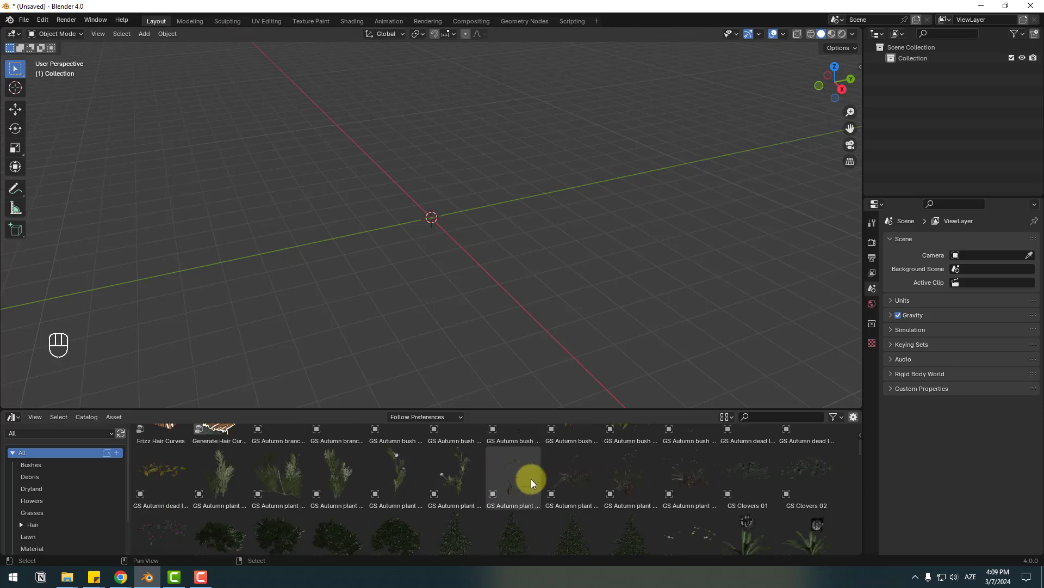
{"action": "scroll", "coordinate": [531, 479], "scroll_direction": "down", "scroll_amount": 6}
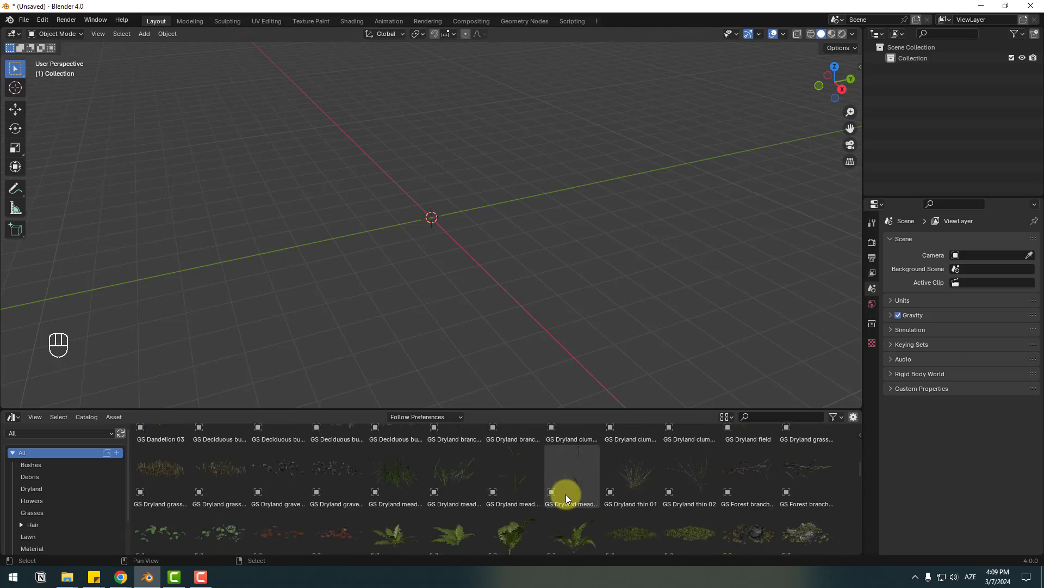
{"action": "scroll", "coordinate": [572, 490], "scroll_direction": "down", "scroll_amount": 8}
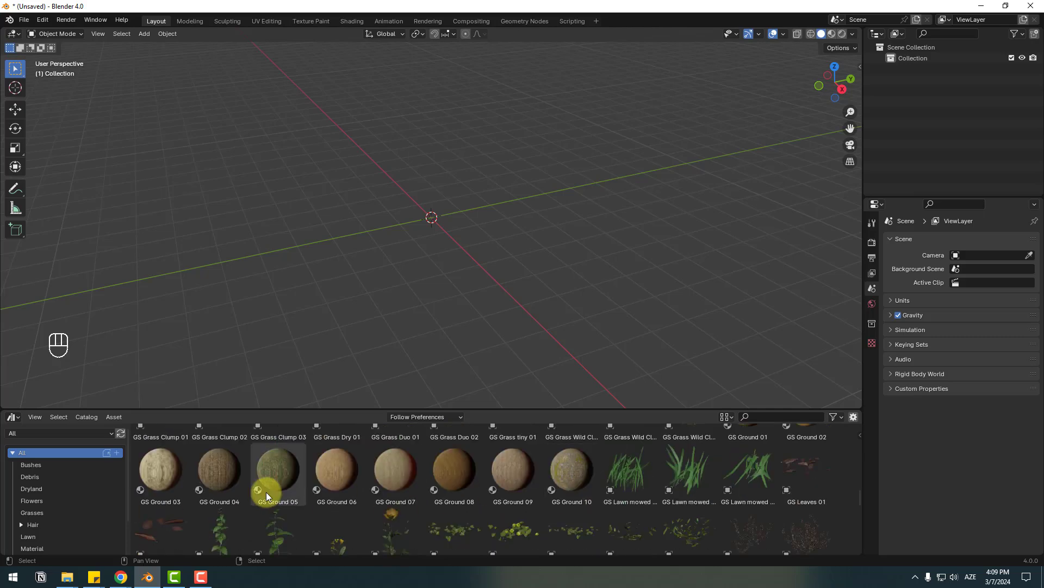
{"action": "scroll", "coordinate": [230, 475], "scroll_direction": "up", "scroll_amount": 4}
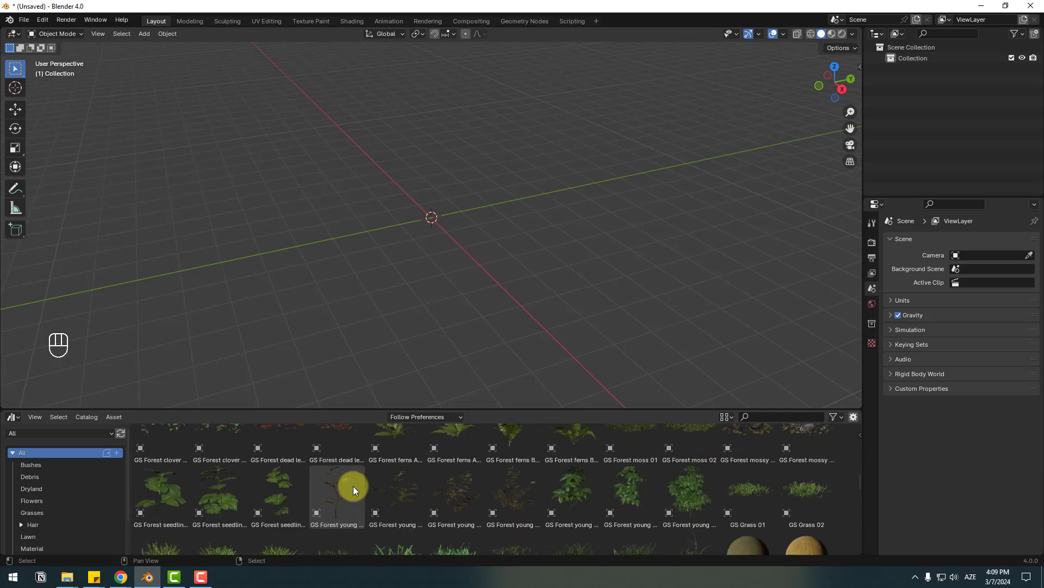
{"action": "scroll", "coordinate": [356, 484], "scroll_direction": "up", "scroll_amount": 10}
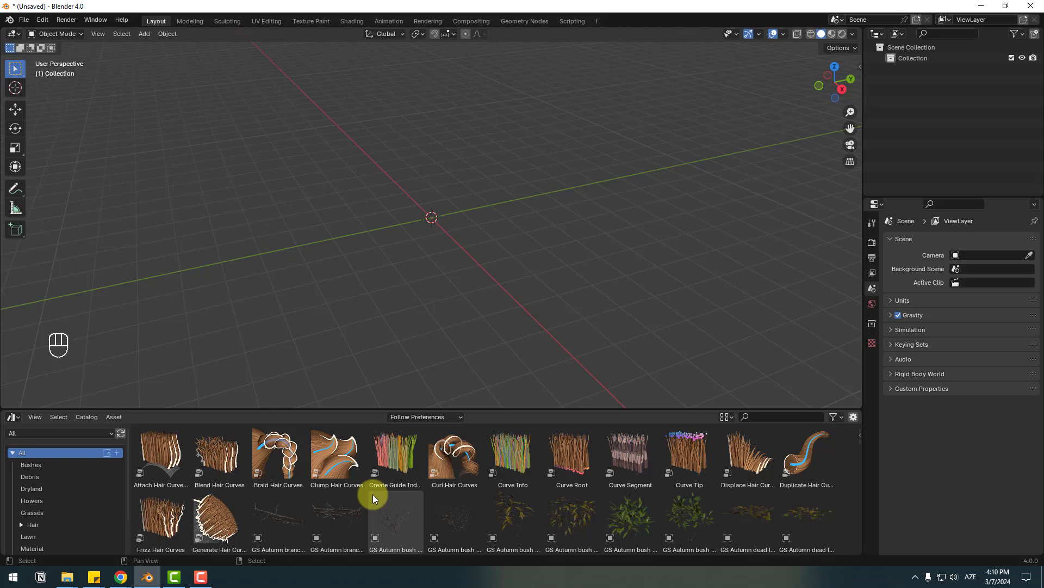
Add a UV sphere scaled up to about 2.24 and shade it smooth
{"action": "left_click", "coordinate": [144, 33]}
{"action": "mouse_move", "coordinate": [144, 47]}
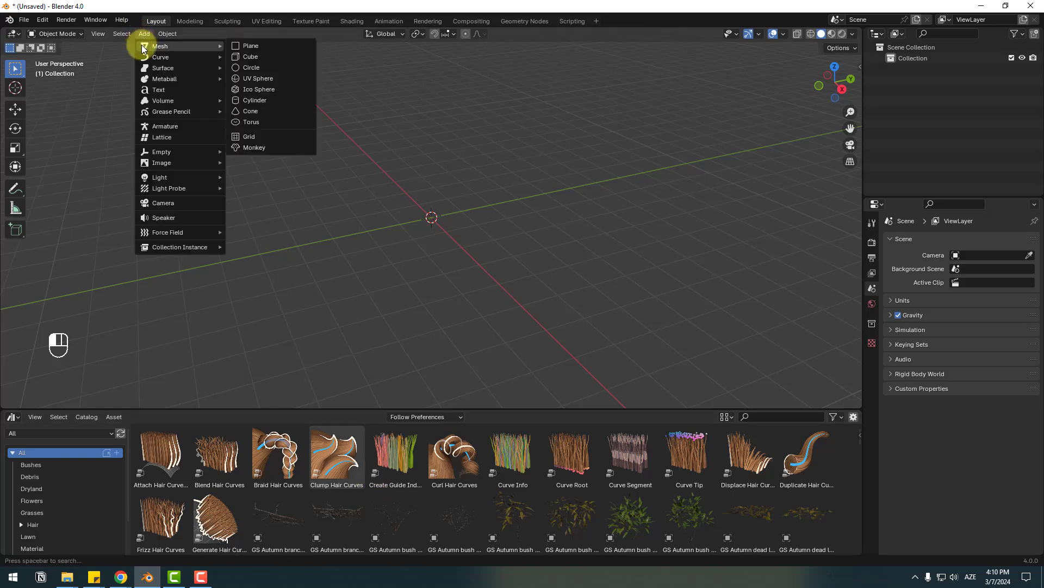
{"action": "left_click", "coordinate": [271, 84]}
{"action": "key", "text": "s"}
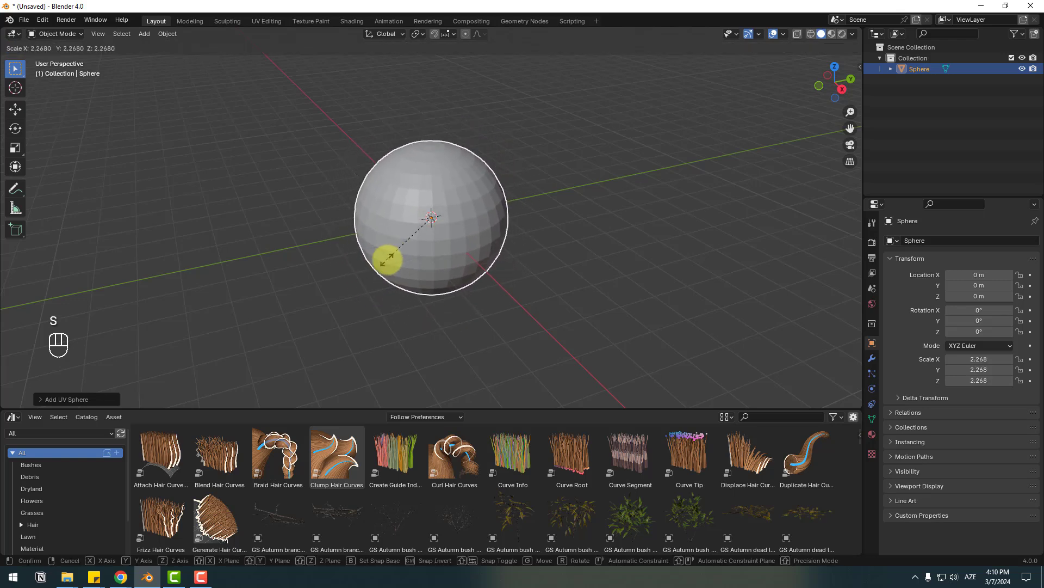
{"action": "left_click", "coordinate": [389, 256]}
{"action": "right_click", "coordinate": [436, 165]}
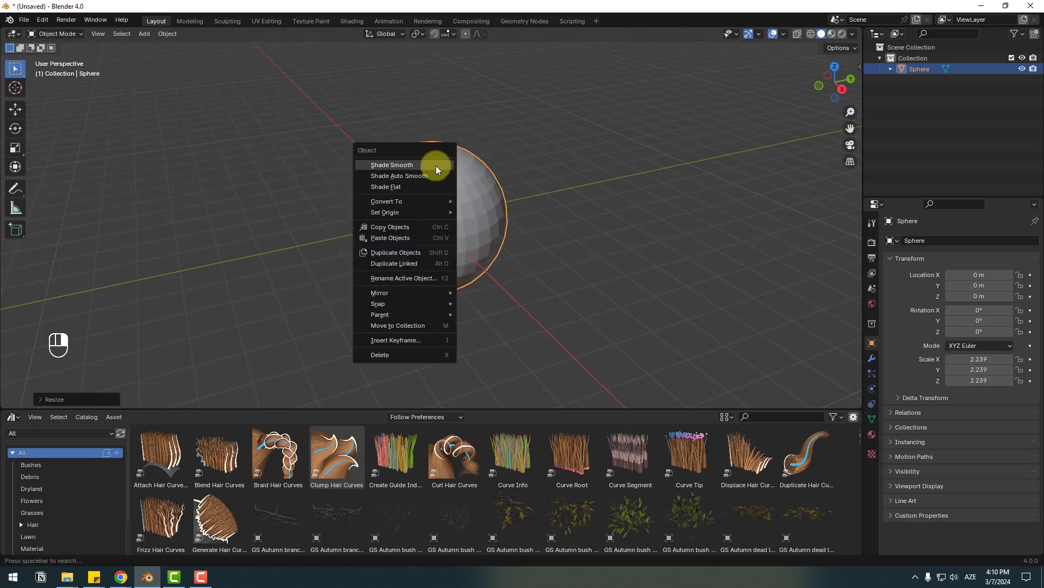
{"action": "left_click", "coordinate": [407, 165]}
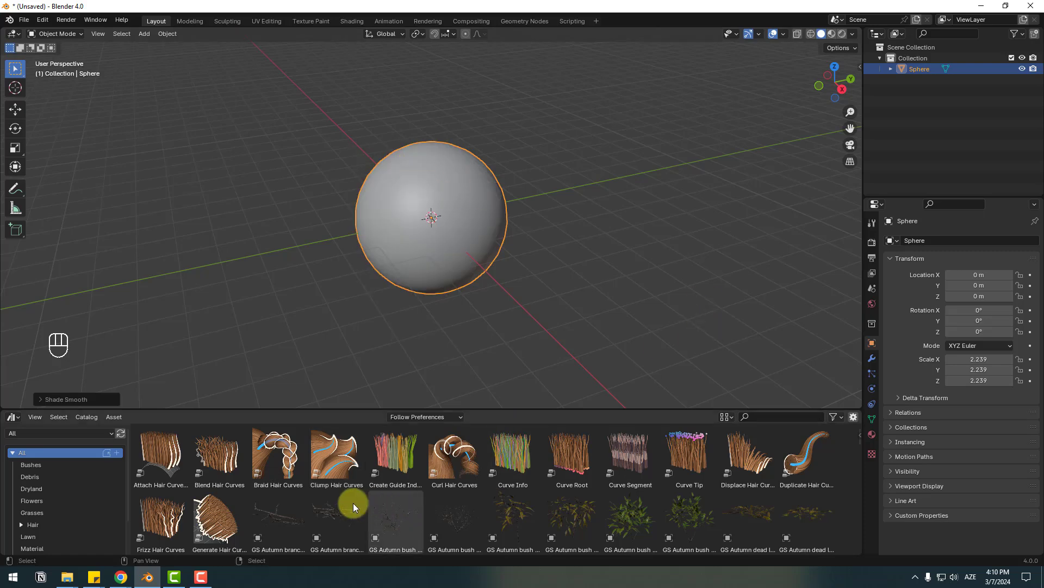
Apply the GS Ground 05 material from the asset library to the sphere and show the viewport in Material Preview shading
{"action": "scroll", "coordinate": [353, 503], "scroll_direction": "down", "scroll_amount": 3}
{"action": "scroll", "coordinate": [355, 495], "scroll_direction": "up", "scroll_amount": 2}
{"action": "scroll", "coordinate": [336, 485], "scroll_direction": "down", "scroll_amount": 2}
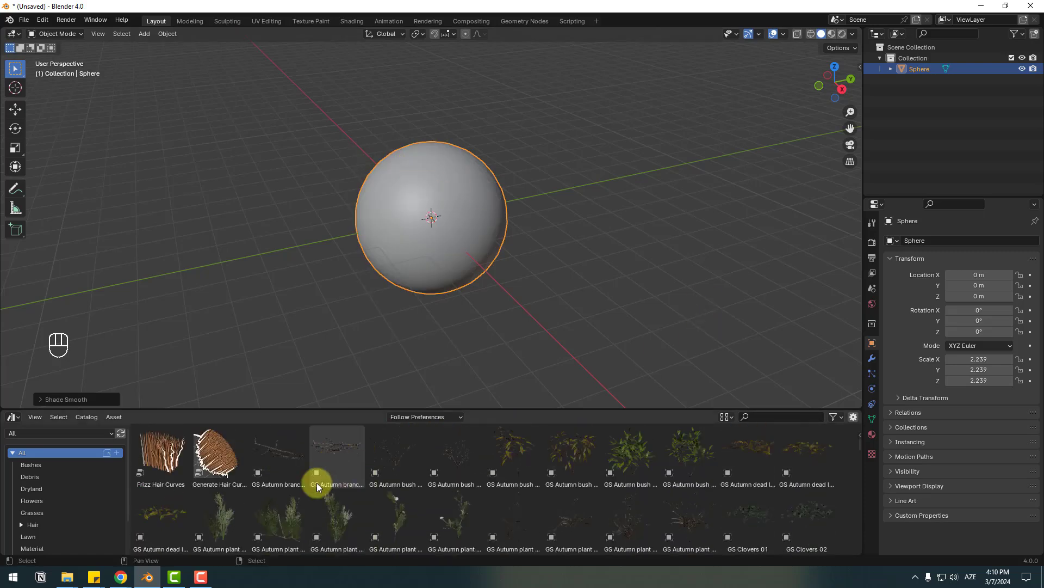
{"action": "scroll", "coordinate": [42, 514], "scroll_direction": "down", "scroll_amount": 2}
{"action": "scroll", "coordinate": [44, 516], "scroll_direction": "down", "scroll_amount": 2}
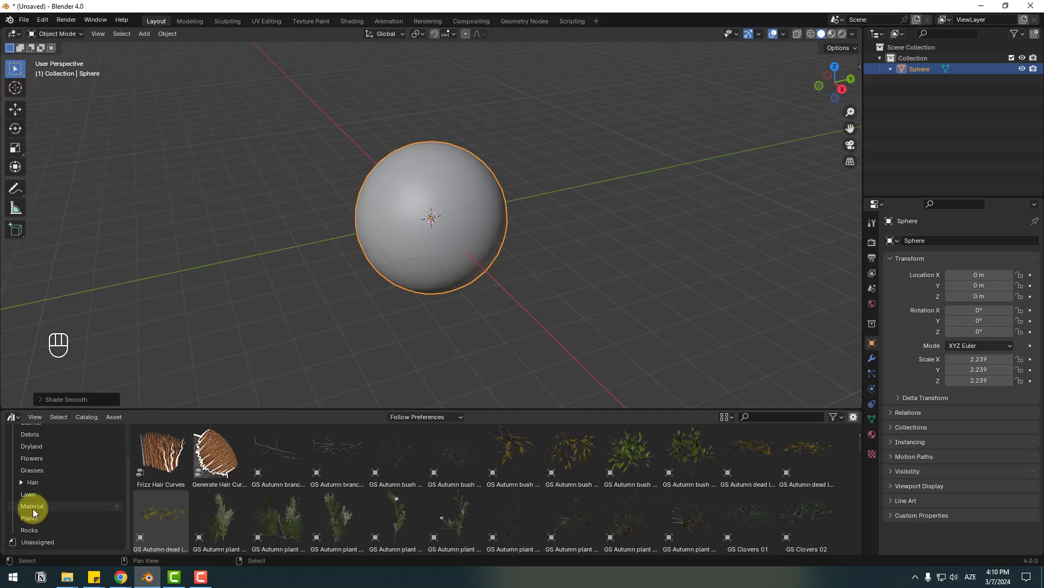
{"action": "left_click", "coordinate": [32, 508]}
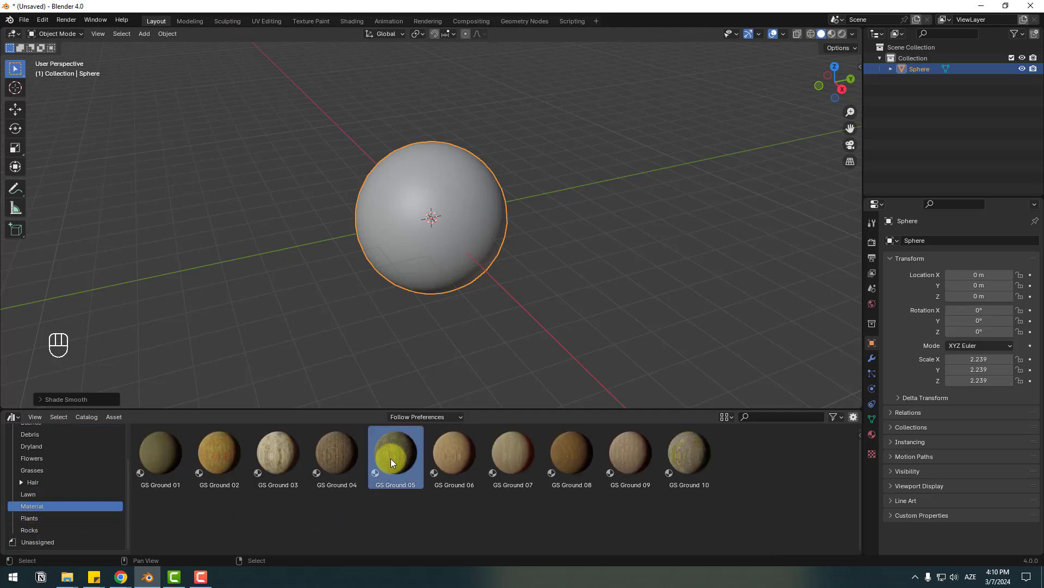
{"action": "left_click_drag", "start_coordinate": [393, 459], "coordinate": [453, 181]}
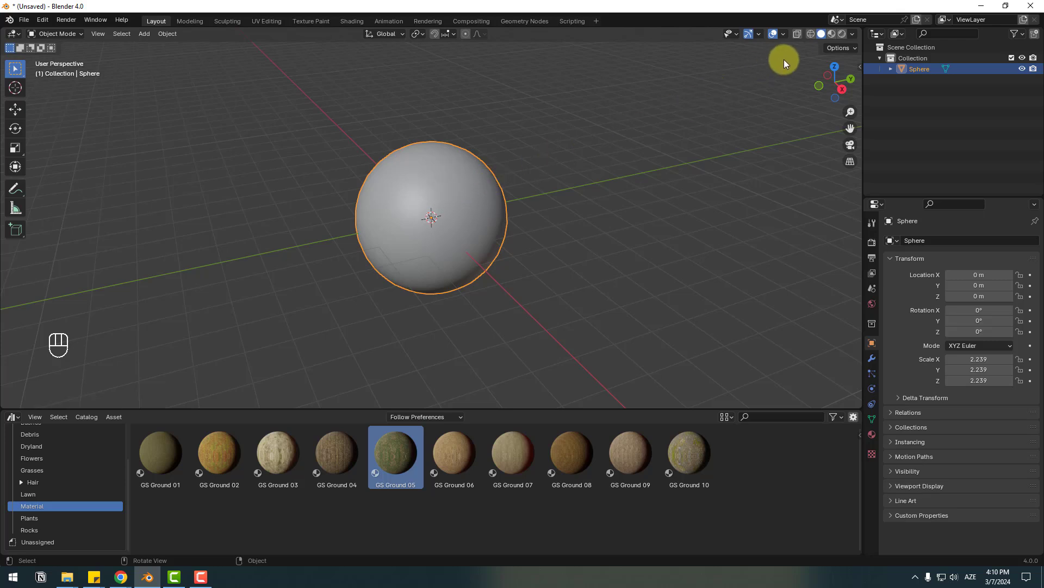
{"action": "left_click", "coordinate": [832, 34]}
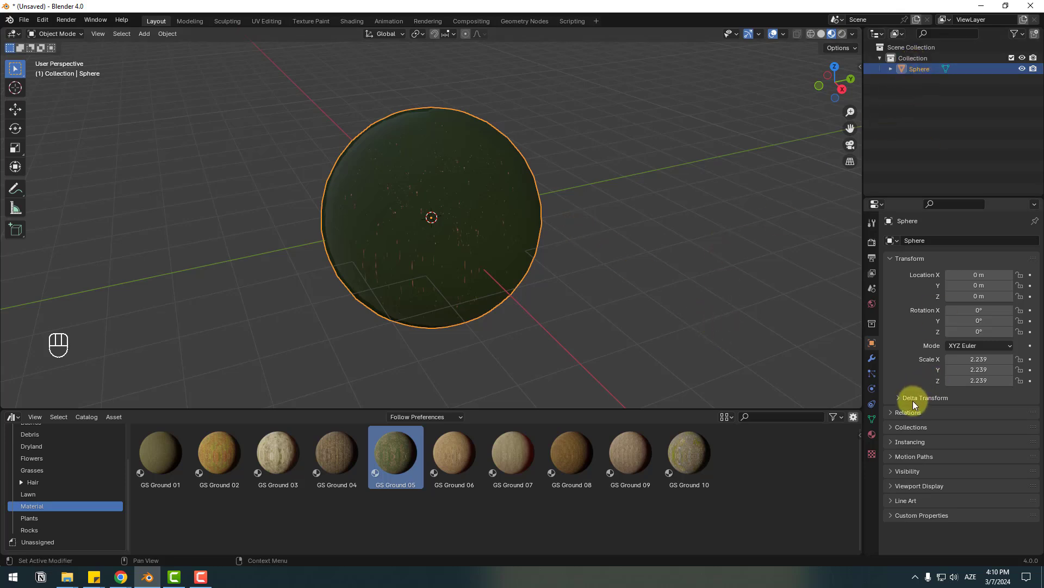
Add a particle system to the sphere, set it to Hair and enable its Advanced options
{"action": "left_click", "coordinate": [874, 375]}
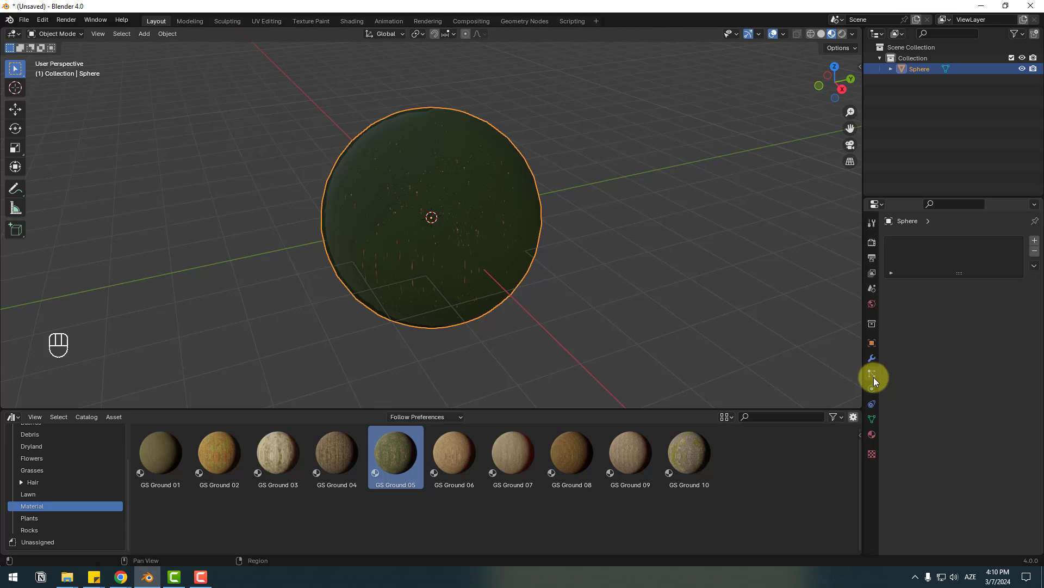
{"action": "left_click", "coordinate": [1035, 241]}
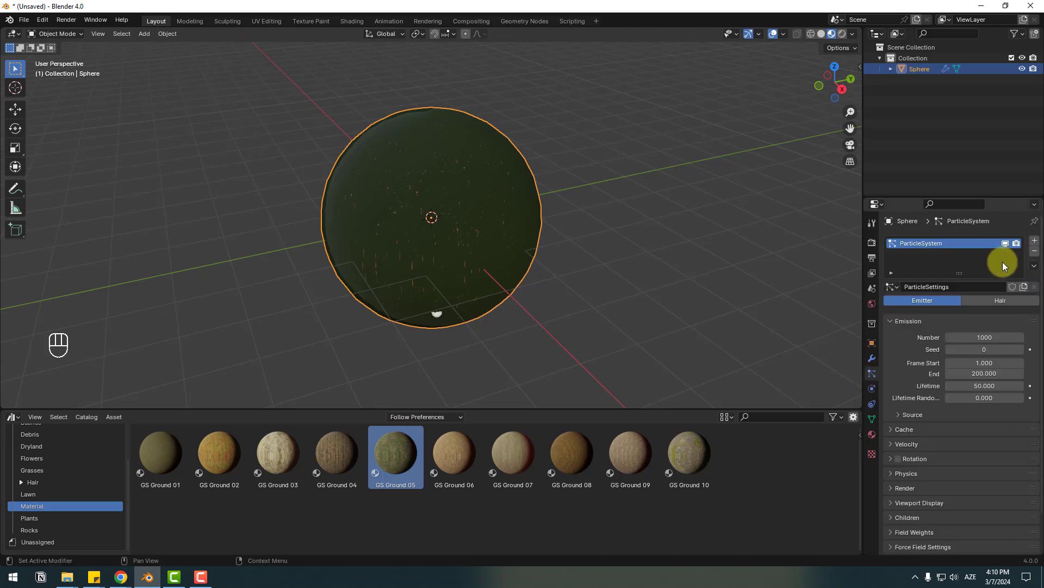
{"action": "left_click", "coordinate": [994, 302]}
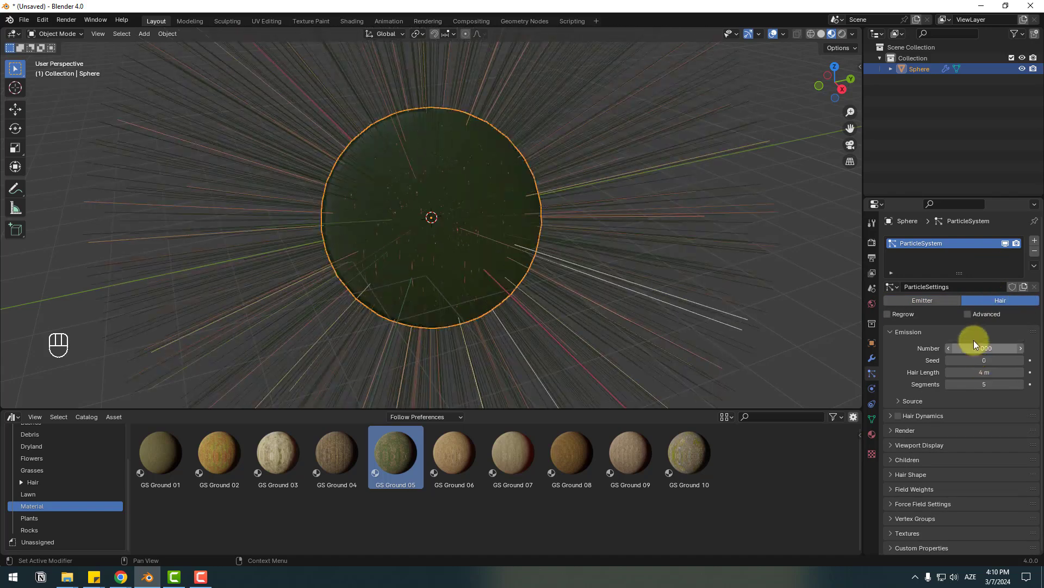
{"action": "left_click", "coordinate": [968, 317]}
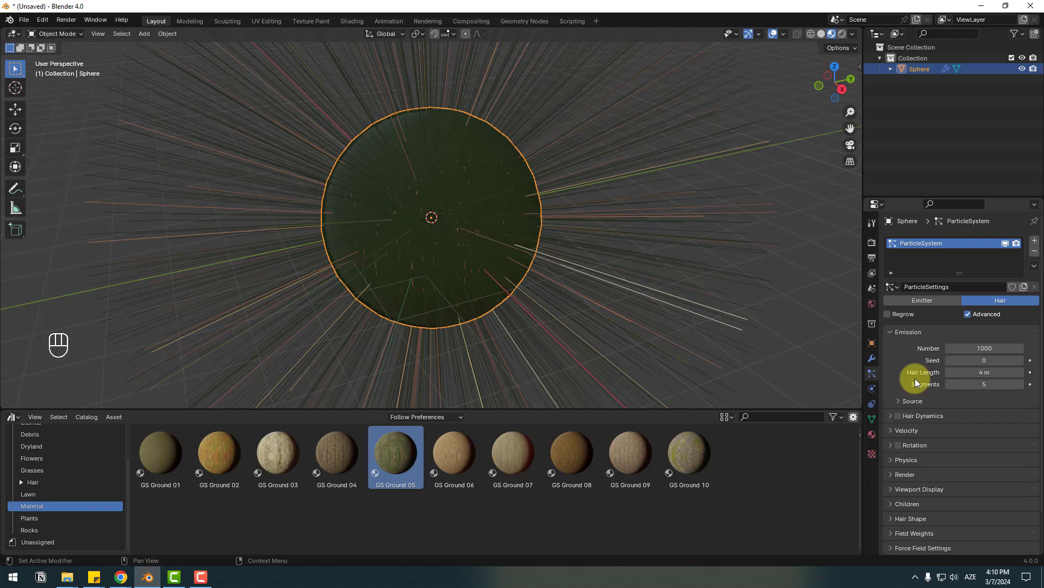
{"action": "scroll", "coordinate": [902, 372], "scroll_direction": "down", "scroll_amount": 2}
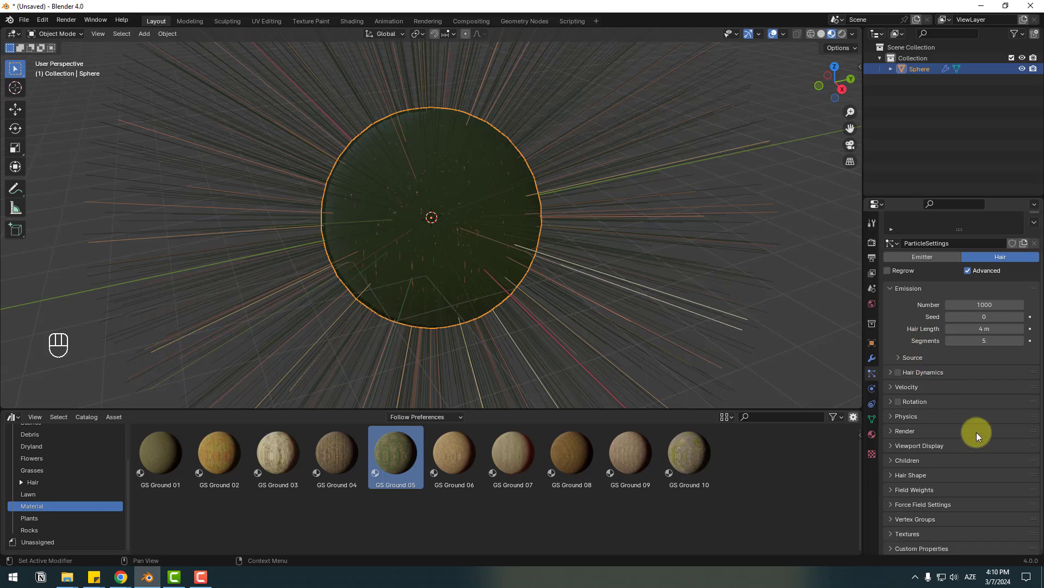
Expand the particle system's Render settings and place the GS Autumn bush full 01 plant asset in the scene beside the sphere
{"action": "left_click", "coordinate": [892, 432]}
{"action": "scroll", "coordinate": [902, 460], "scroll_direction": "down", "scroll_amount": 1}
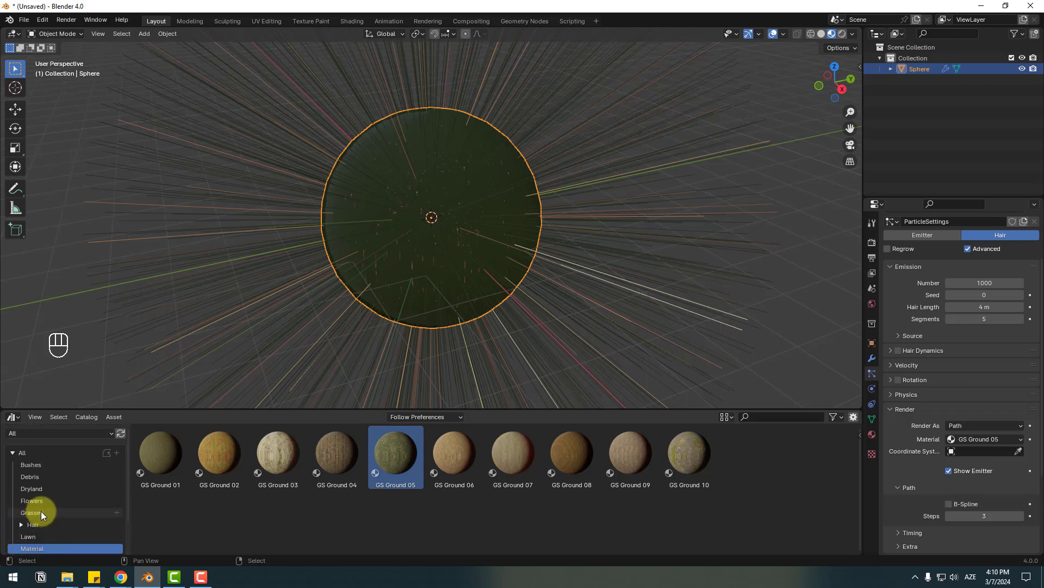
{"action": "left_click", "coordinate": [38, 519]}
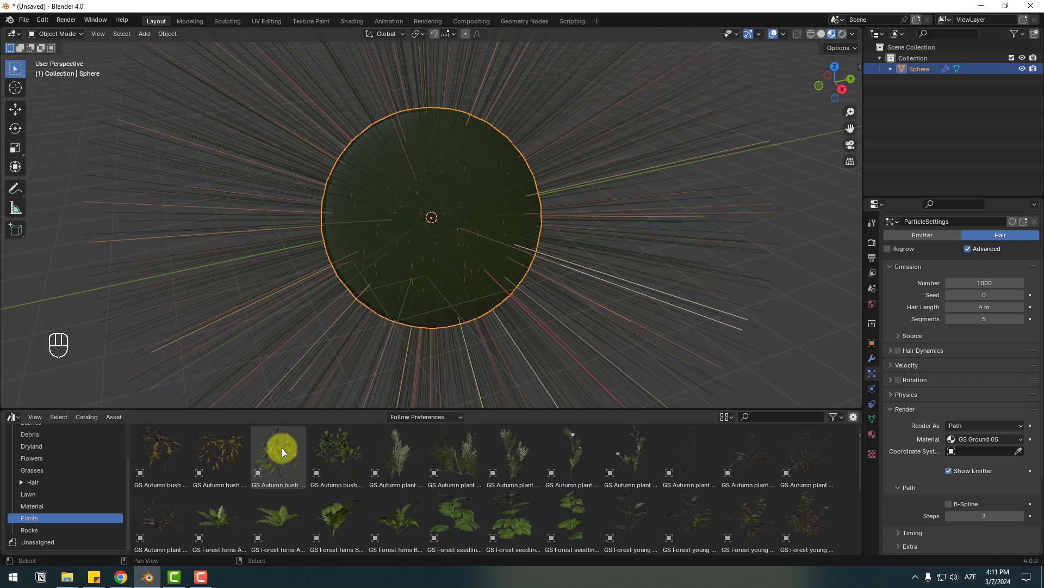
{"action": "scroll", "coordinate": [433, 336], "scroll_direction": "down", "scroll_amount": 3}
{"action": "left_click_drag", "start_coordinate": [282, 452], "coordinate": [605, 295]}
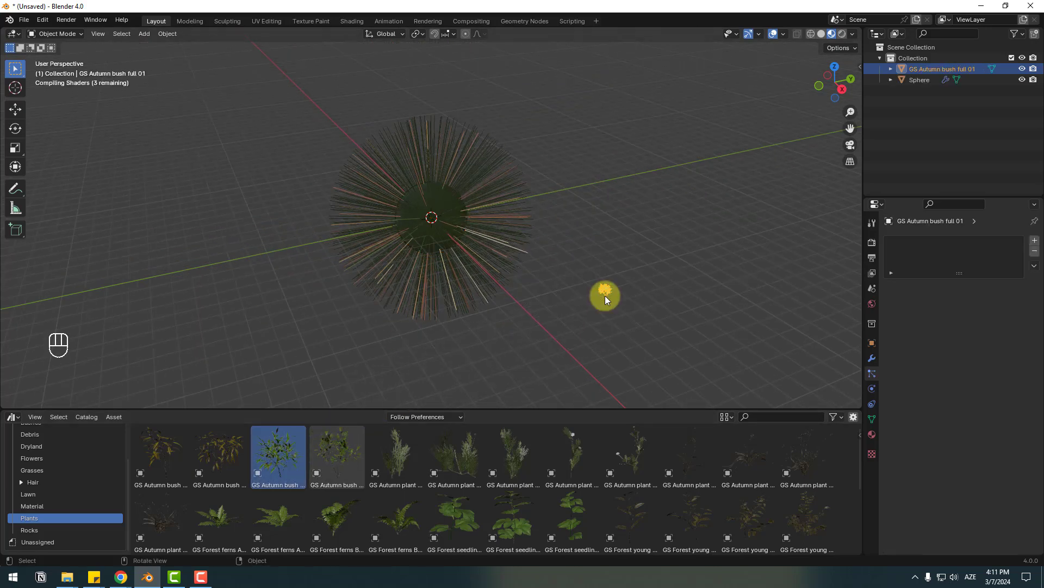
{"action": "left_click", "coordinate": [527, 357]}
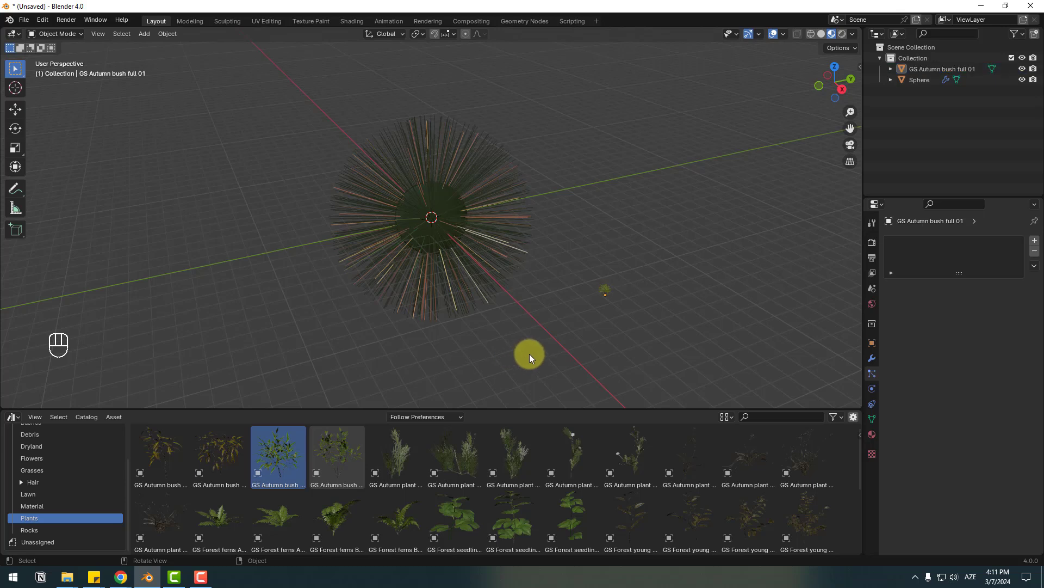
Move the autumn bush into a new collection named Forest
{"action": "left_click", "coordinate": [607, 289]}
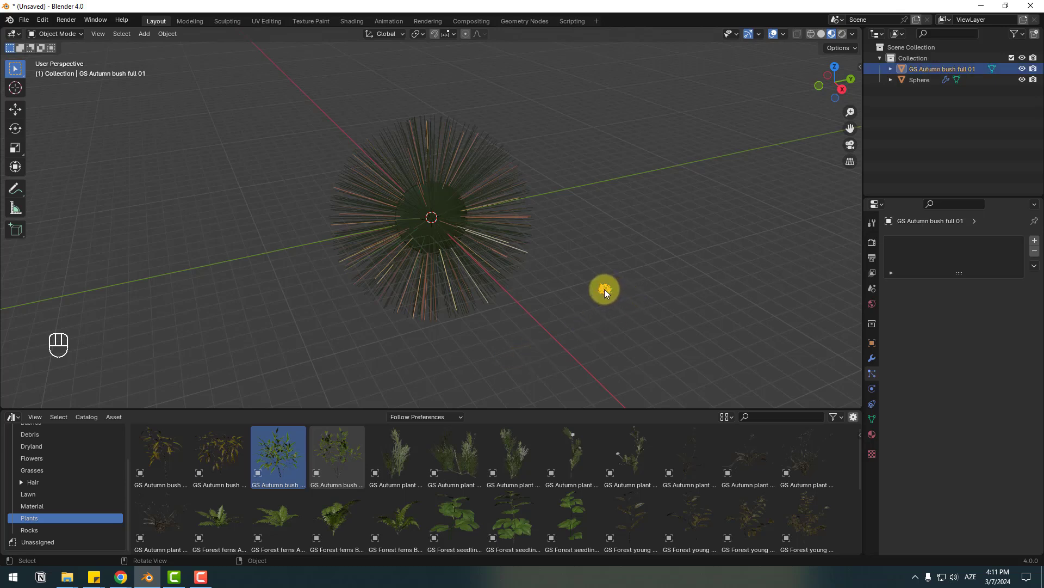
{"action": "right_click", "coordinate": [605, 288]}
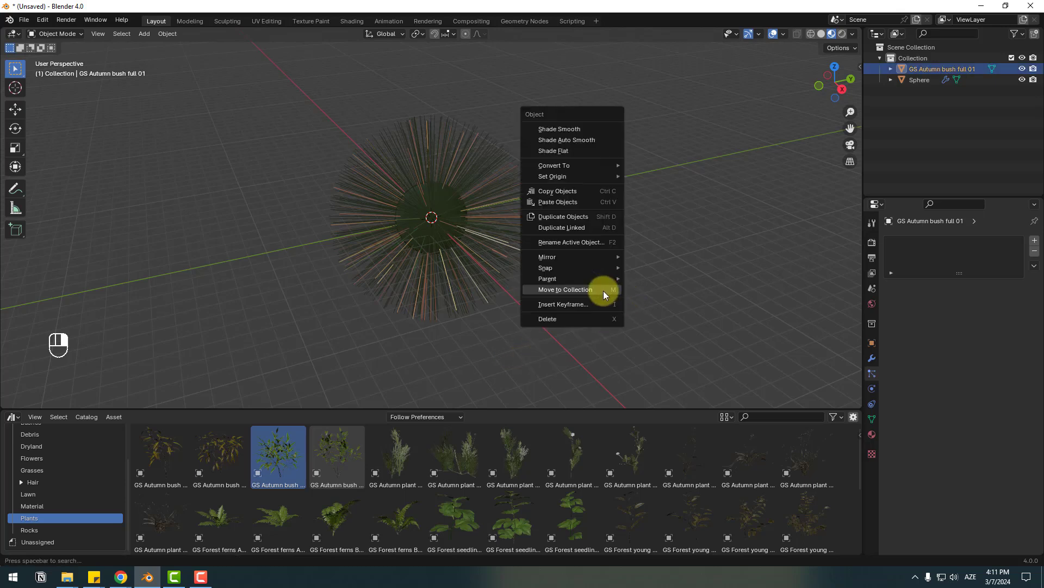
{"action": "left_click", "coordinate": [573, 291]}
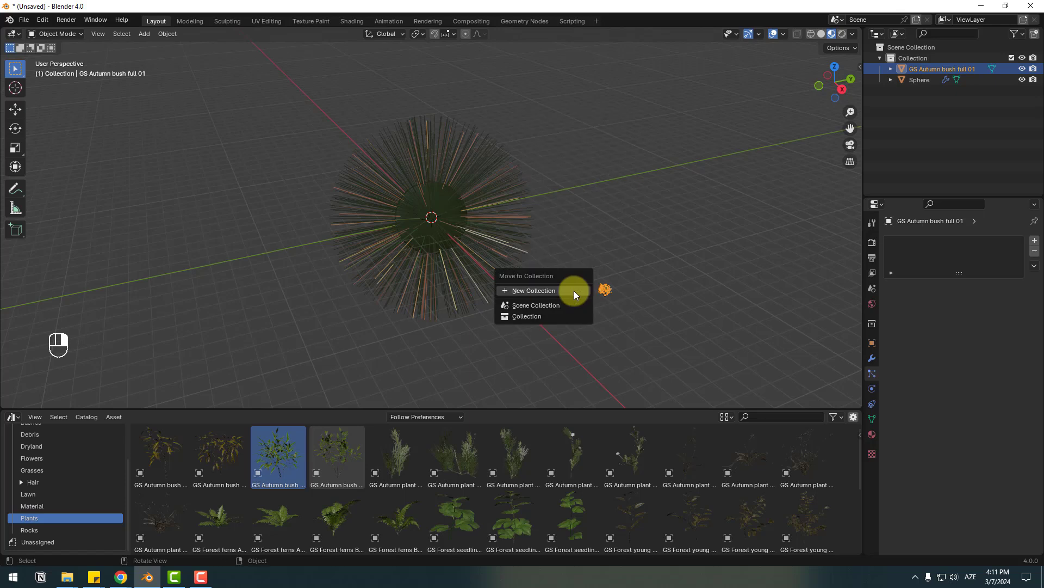
{"action": "left_click", "coordinate": [528, 290]}
{"action": "type", "text": "Fores"}
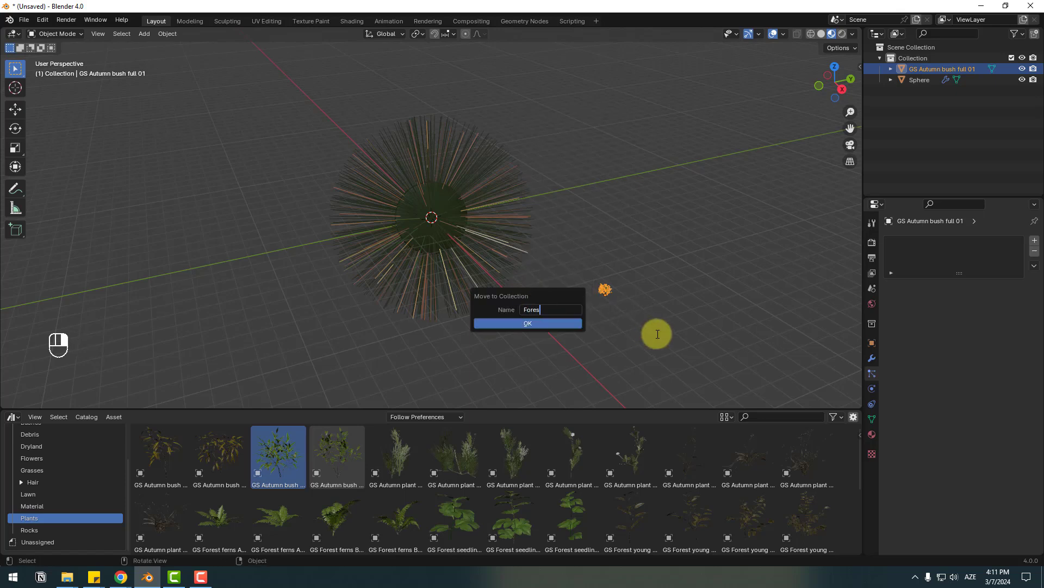
{"action": "type", "text": "t"}
{"action": "left_click", "coordinate": [529, 323]}
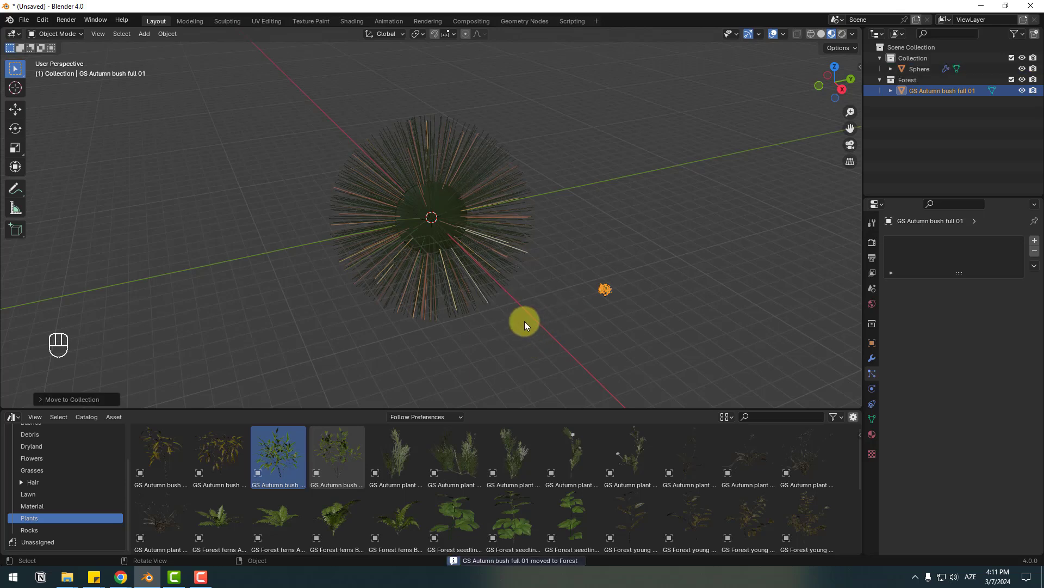
Set the sphere's hair particles to render as a Collection, with Forest as the instance collection
{"action": "left_click", "coordinate": [918, 70]}
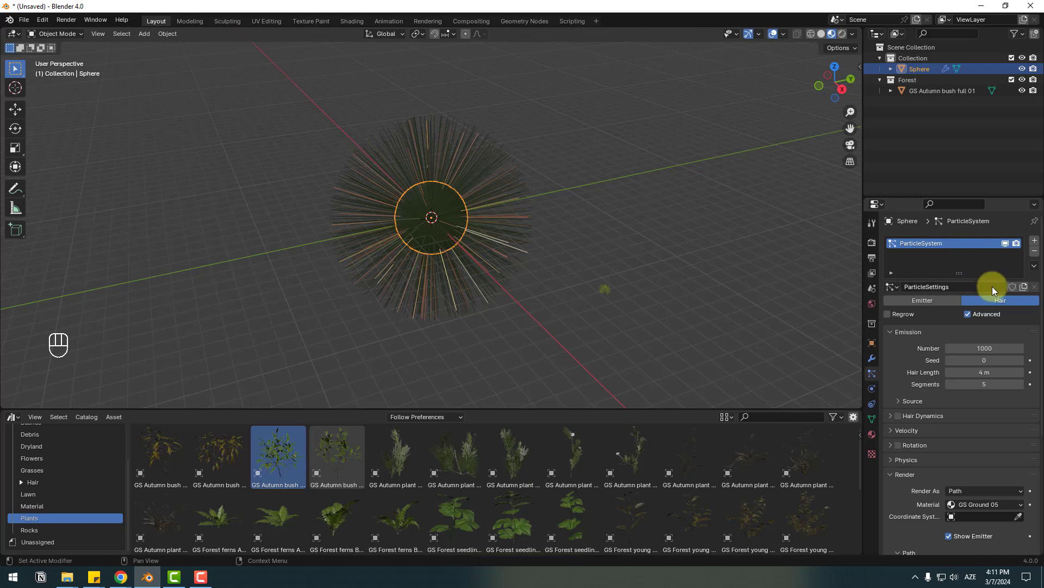
{"action": "scroll", "coordinate": [900, 361], "scroll_direction": "down", "scroll_amount": 2}
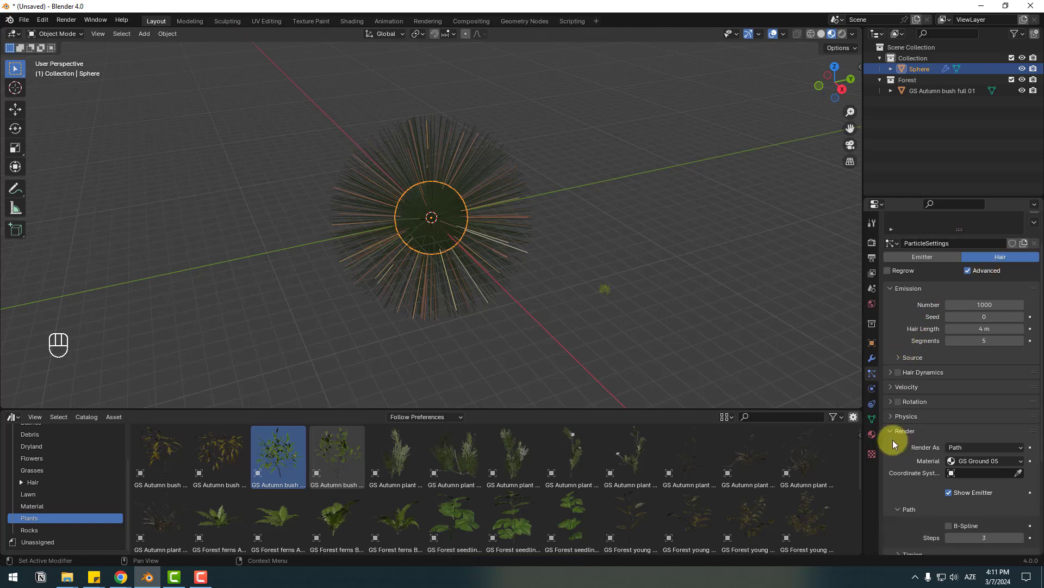
{"action": "scroll", "coordinate": [893, 440], "scroll_direction": "down", "scroll_amount": 2}
{"action": "scroll", "coordinate": [899, 399], "scroll_direction": "down", "scroll_amount": 1}
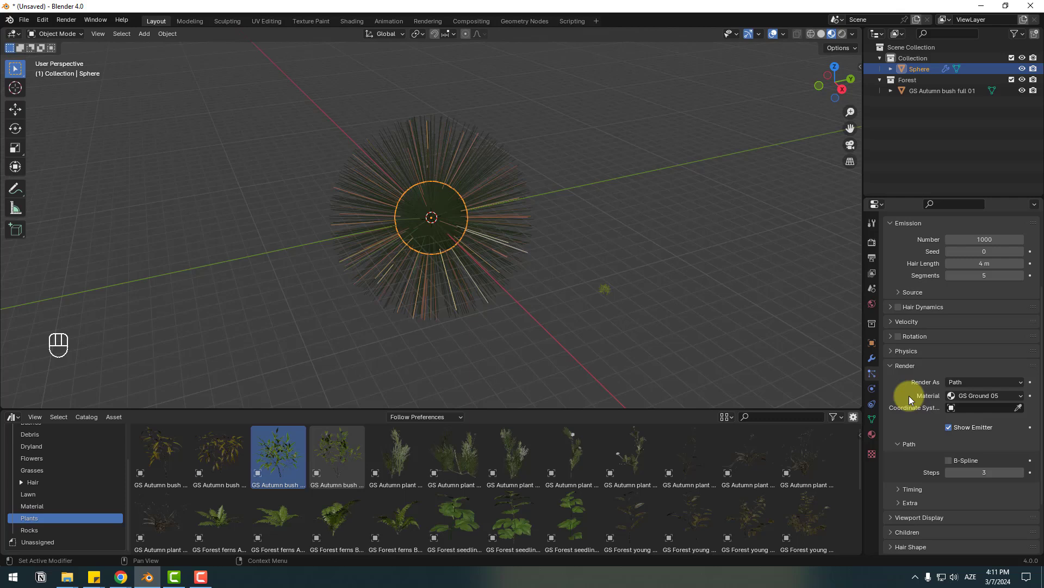
{"action": "left_click", "coordinate": [968, 379]}
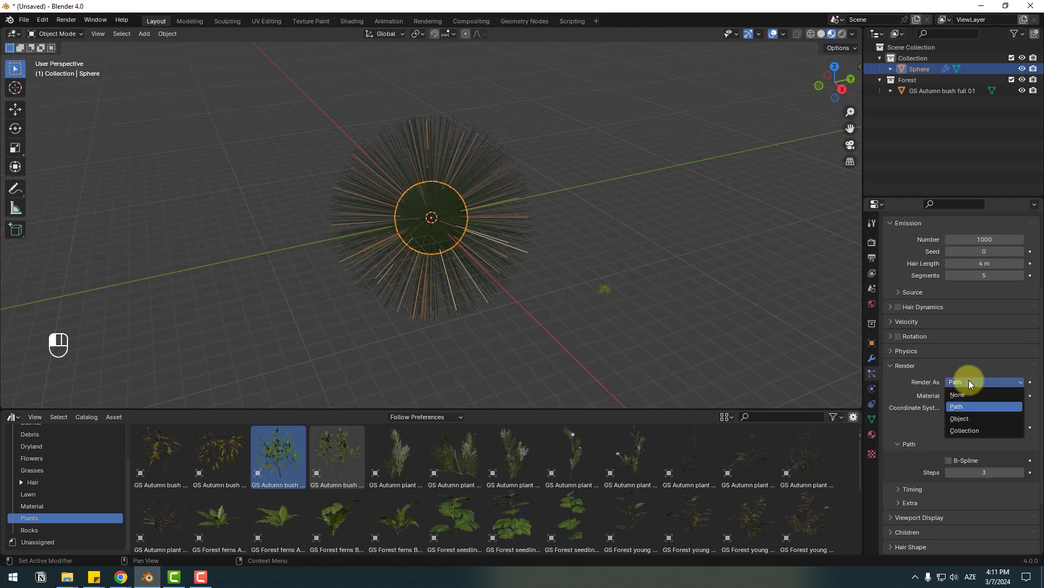
{"action": "left_click", "coordinate": [964, 430]}
{"action": "scroll", "coordinate": [922, 419], "scroll_direction": "down", "scroll_amount": 1}
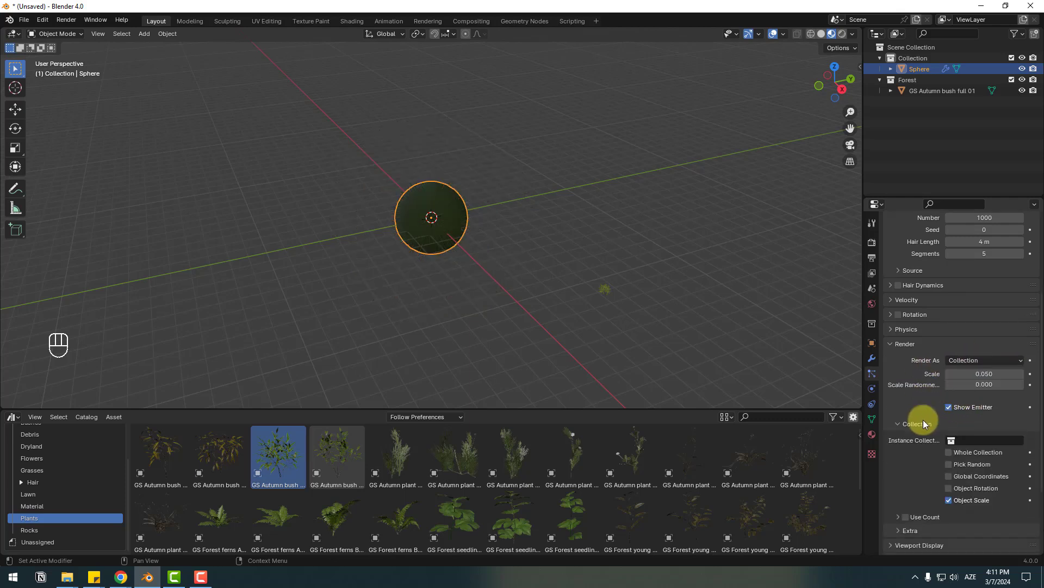
{"action": "left_click", "coordinate": [971, 440]}
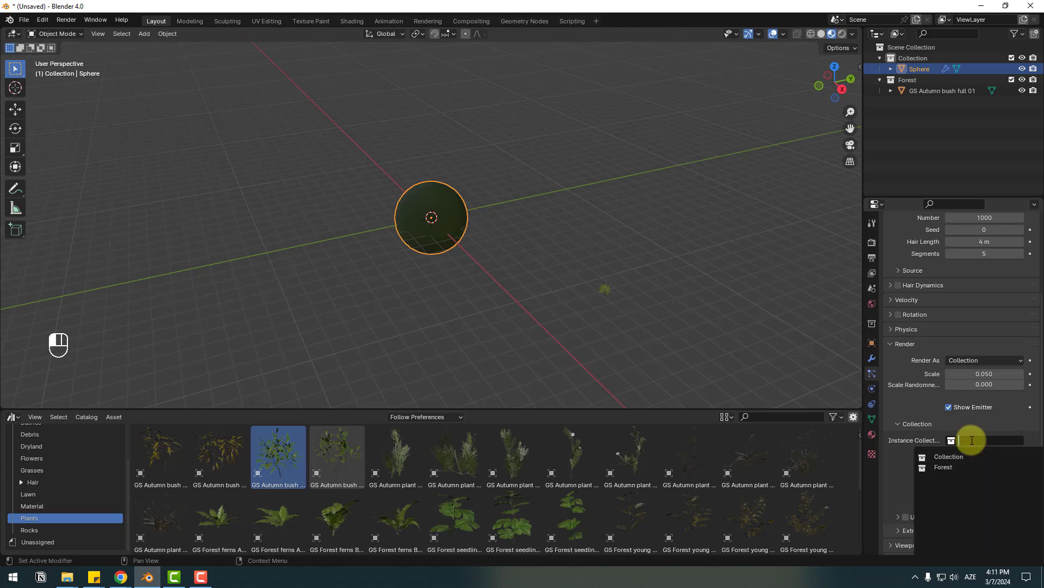
{"action": "left_click", "coordinate": [943, 469]}
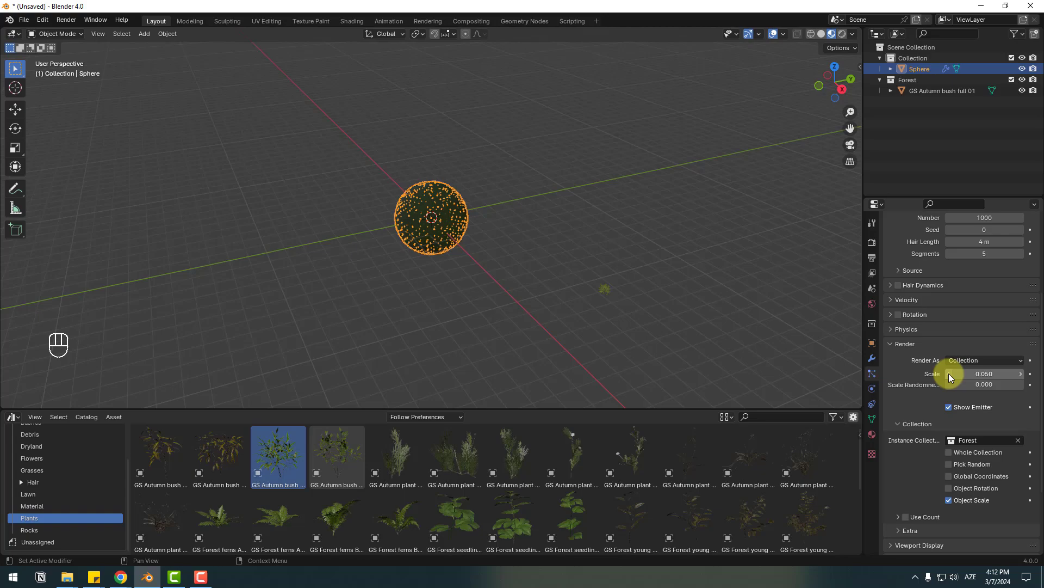
Set the particles' render scale to 0.370 and their scale randomness to about 0.879
{"action": "mouse_move", "coordinate": [963, 375]}
{"action": "left_mouse_down"}
{"action": "mouse_move", "coordinate": [131, 373]}
{"action": "mouse_move", "coordinate": [962, 375]}
{"action": "left_mouse_up"}
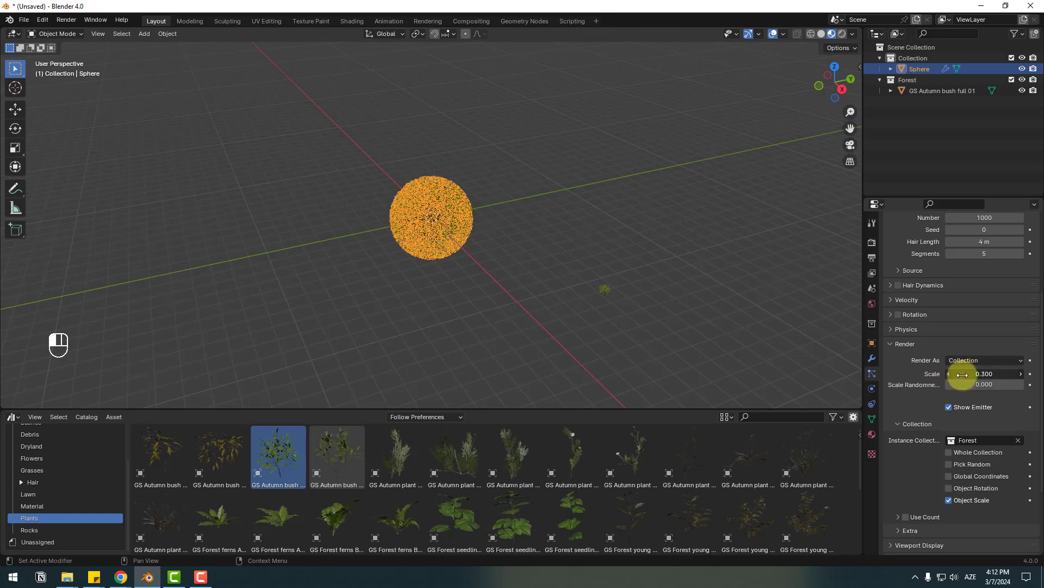
{"action": "scroll", "coordinate": [465, 215], "scroll_direction": "up", "scroll_amount": 7}
{"action": "left_click", "coordinate": [741, 152]}
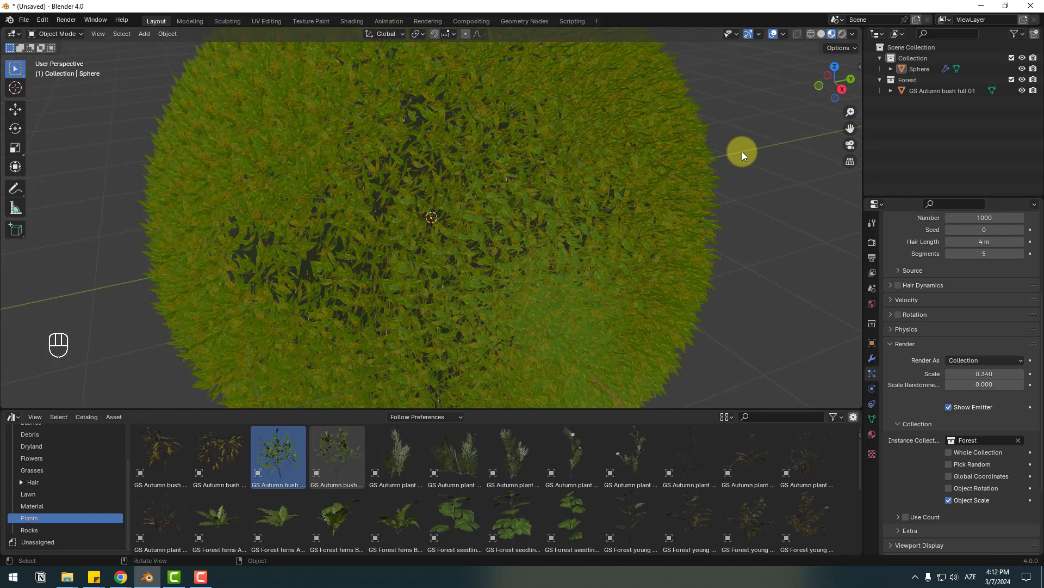
{"action": "scroll", "coordinate": [740, 151], "scroll_direction": "down", "scroll_amount": 3}
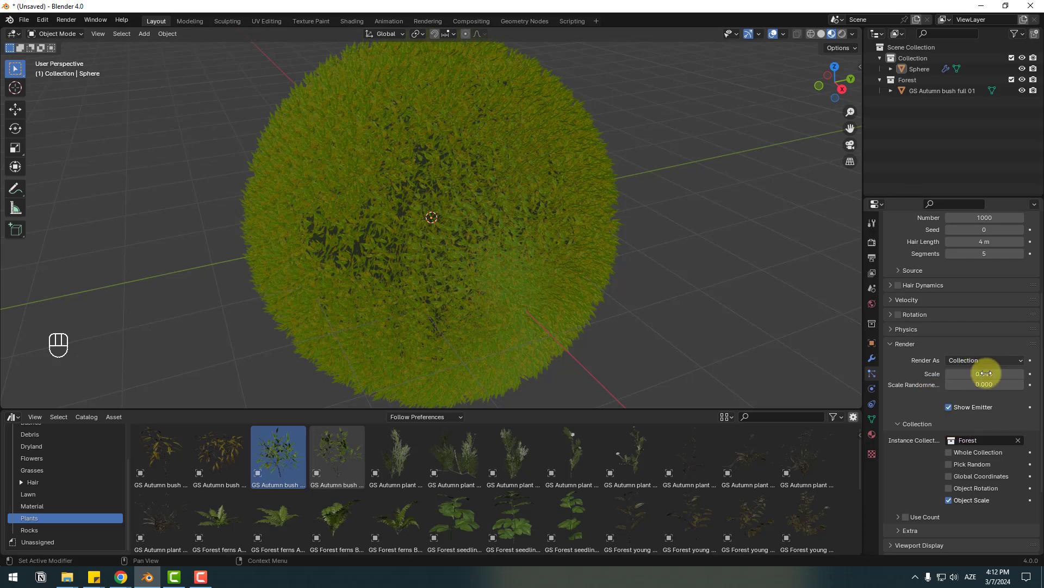
{"action": "left_click_drag", "start_coordinate": [989, 374], "coordinate": [196, 371]}
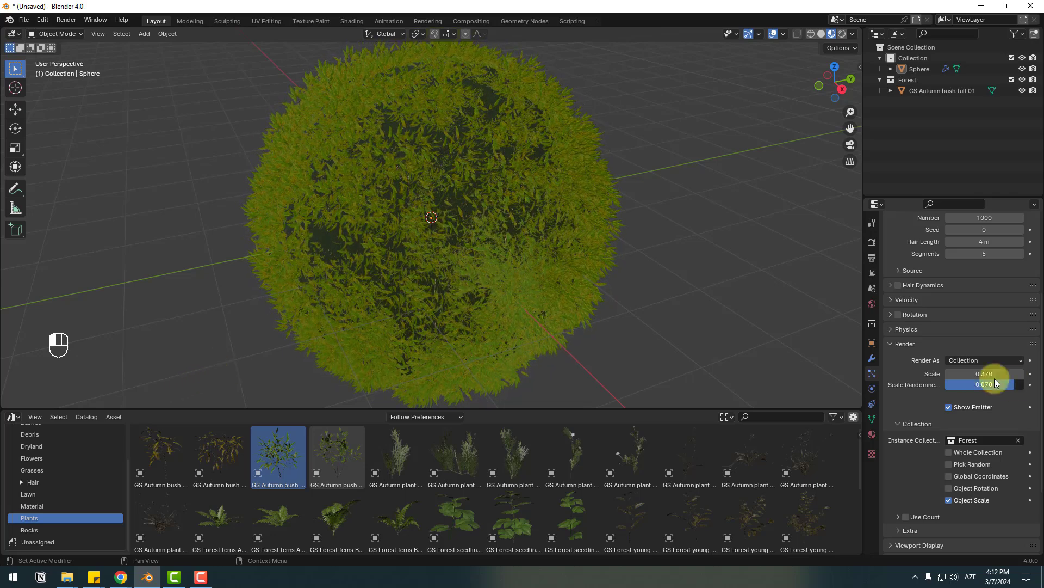
{"action": "mouse_move", "coordinate": [400, 270]}
{"action": "middle_mouse_down"}
{"action": "mouse_move", "coordinate": [403, 253]}
{"action": "mouse_move", "coordinate": [434, 250]}
{"action": "mouse_move", "coordinate": [366, 256]}
{"action": "mouse_move", "coordinate": [391, 268]}
{"action": "middle_mouse_up"}
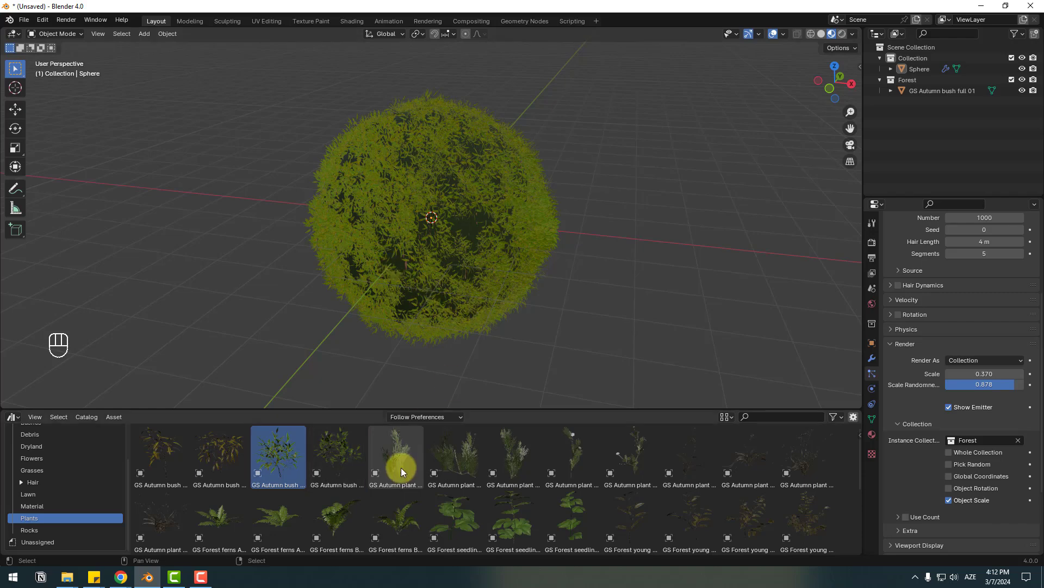
Show the Flowers assets in the library and make the Forest collection active
{"action": "scroll", "coordinate": [54, 506], "scroll_direction": "up", "scroll_amount": 3}
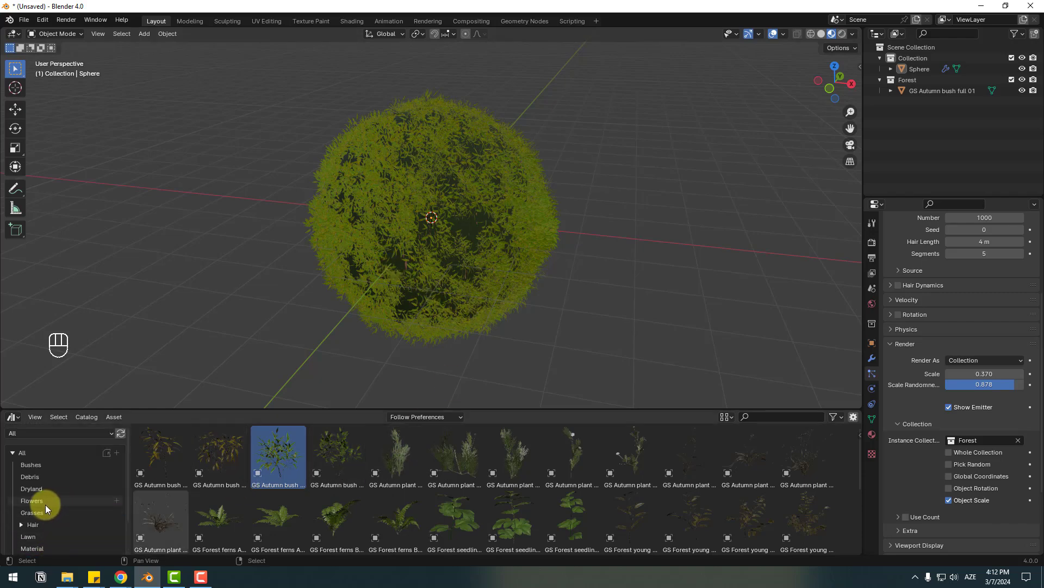
{"action": "left_click", "coordinate": [35, 501]}
{"action": "left_click", "coordinate": [572, 451]}
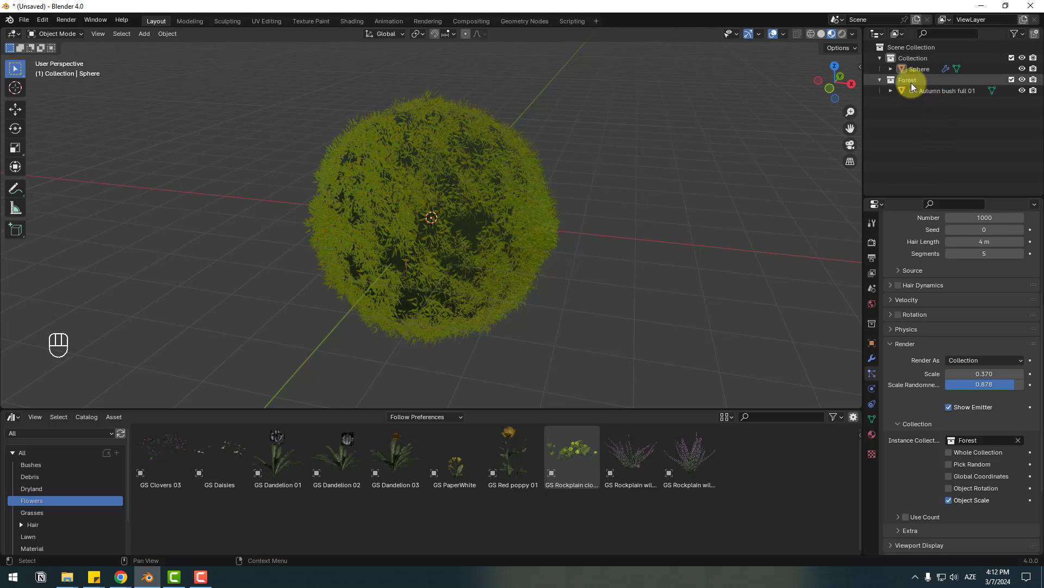
{"action": "left_click", "coordinate": [912, 85]}
{"action": "left_click_drag", "start_coordinate": [912, 82], "coordinate": [694, 267]}
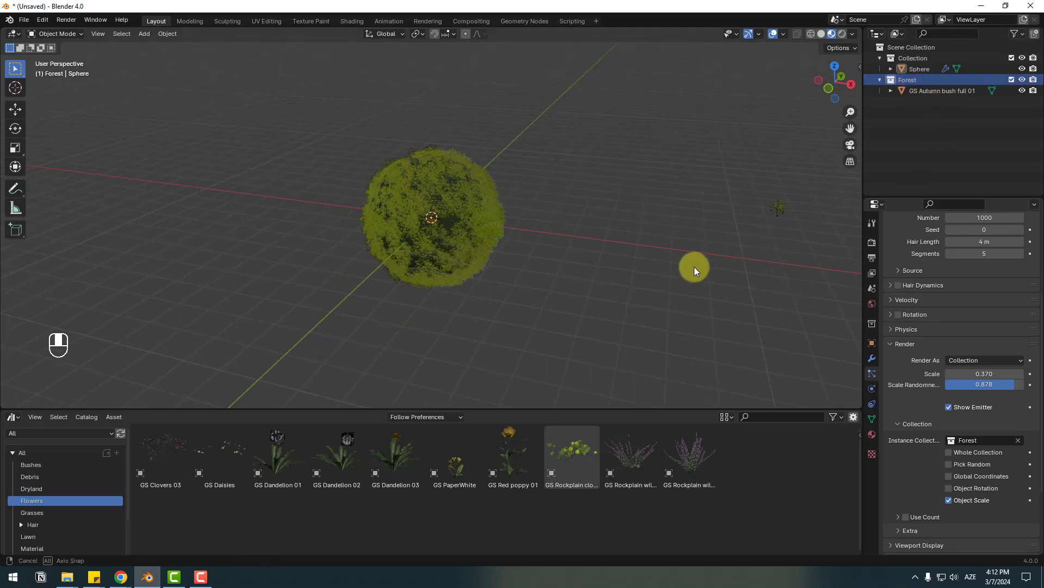
Place the GS Red poppy 01 flower near the bush in the Forest collection and inspect the poppies on the sphere
{"action": "middle_click_drag", "start_coordinate": [694, 267], "coordinate": [660, 278]}
{"action": "middle_click_drag", "start_coordinate": [689, 345], "coordinate": [597, 294], "text": "shift"}
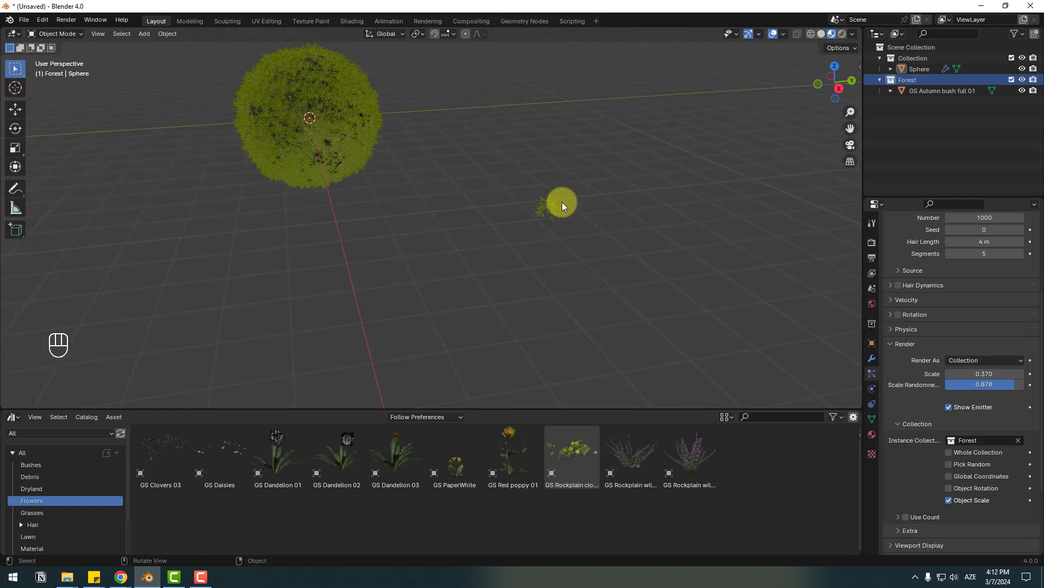
{"action": "left_click", "coordinate": [506, 456]}
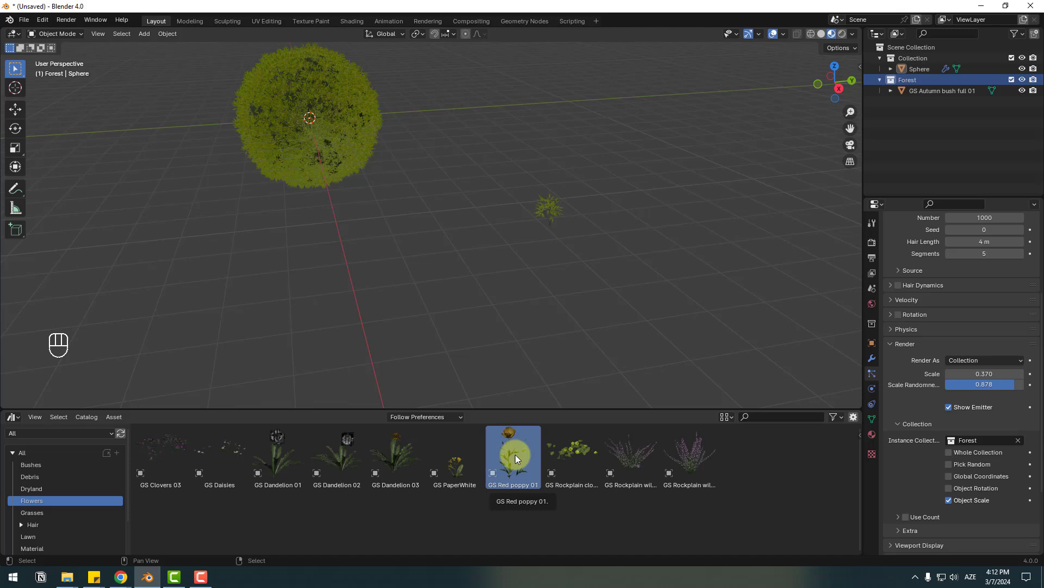
{"action": "left_click_drag", "start_coordinate": [514, 455], "coordinate": [500, 246]}
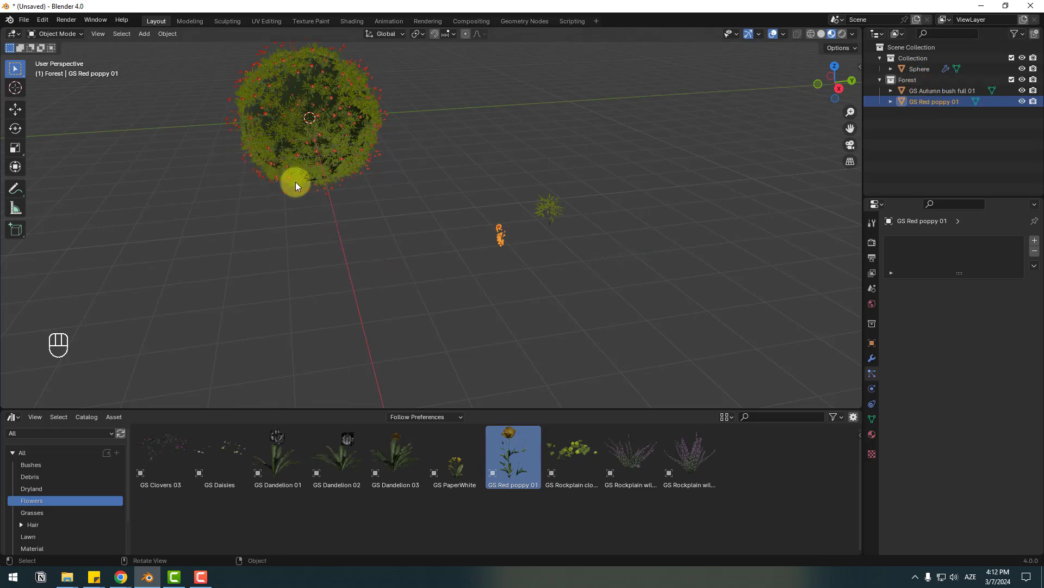
{"action": "middle_click_drag", "start_coordinate": [273, 197], "coordinate": [482, 312], "text": "shift"}
{"action": "scroll", "coordinate": [455, 234], "scroll_direction": "up", "scroll_amount": 5}
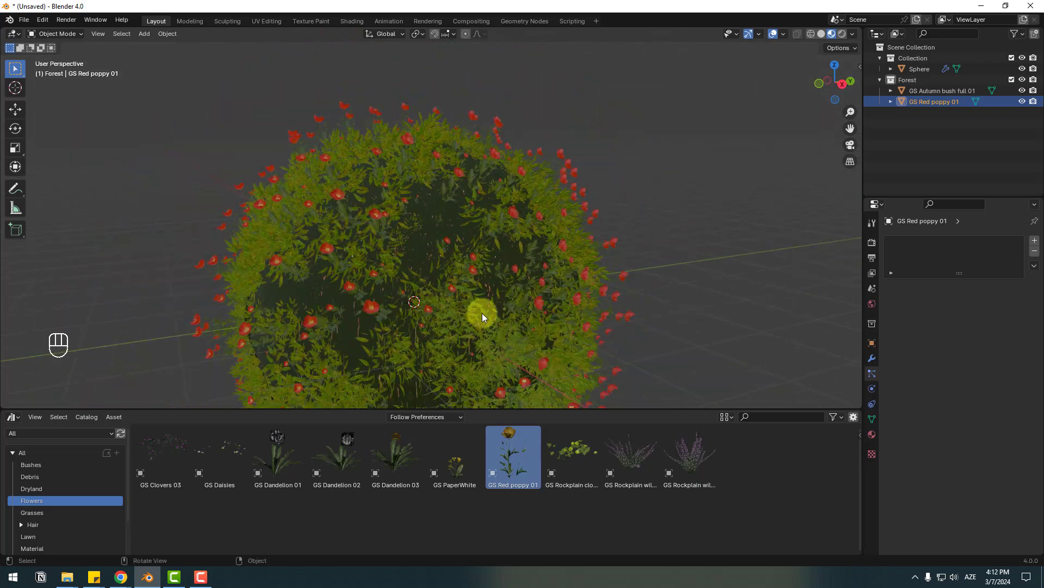
{"action": "scroll", "coordinate": [443, 252], "scroll_direction": "down", "scroll_amount": 2}
{"action": "scroll", "coordinate": [464, 263], "scroll_direction": "up", "scroll_amount": 1}
{"action": "scroll", "coordinate": [559, 287], "scroll_direction": "down", "scroll_amount": 2}
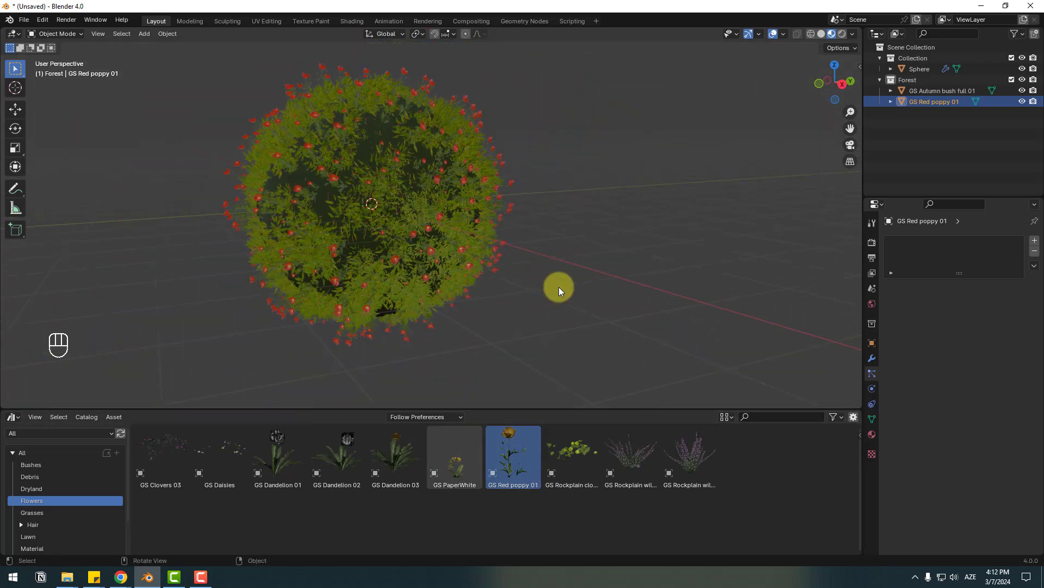
{"action": "scroll", "coordinate": [559, 286], "scroll_direction": "down", "scroll_amount": 3}
Add the GS PaperWhite flower to the Forest collection beside the sphere and inspect the mixed flowers on the sphere
{"action": "left_click", "coordinate": [950, 170]}
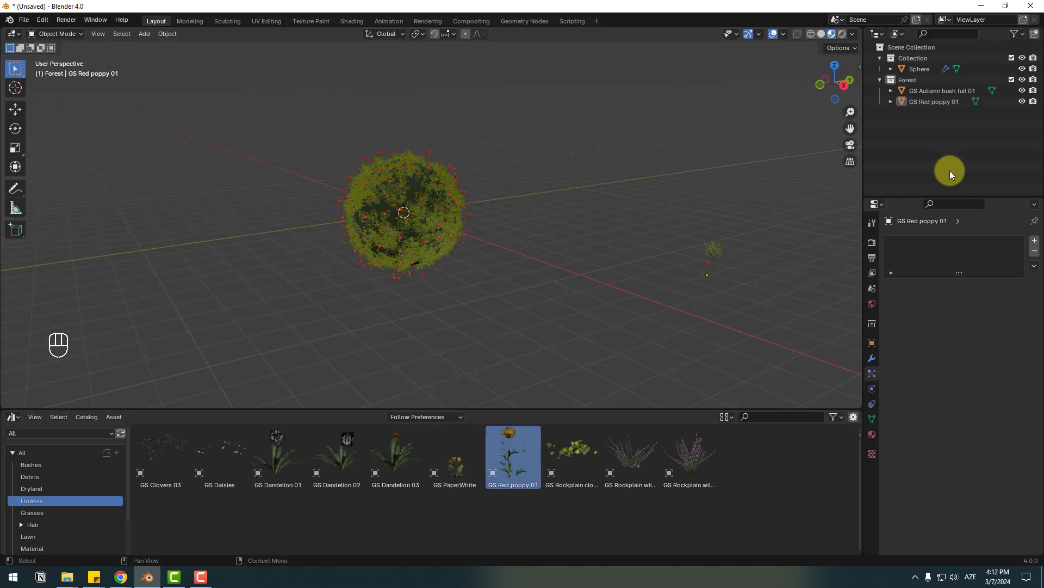
{"action": "left_click_drag", "start_coordinate": [455, 465], "coordinate": [635, 283]}
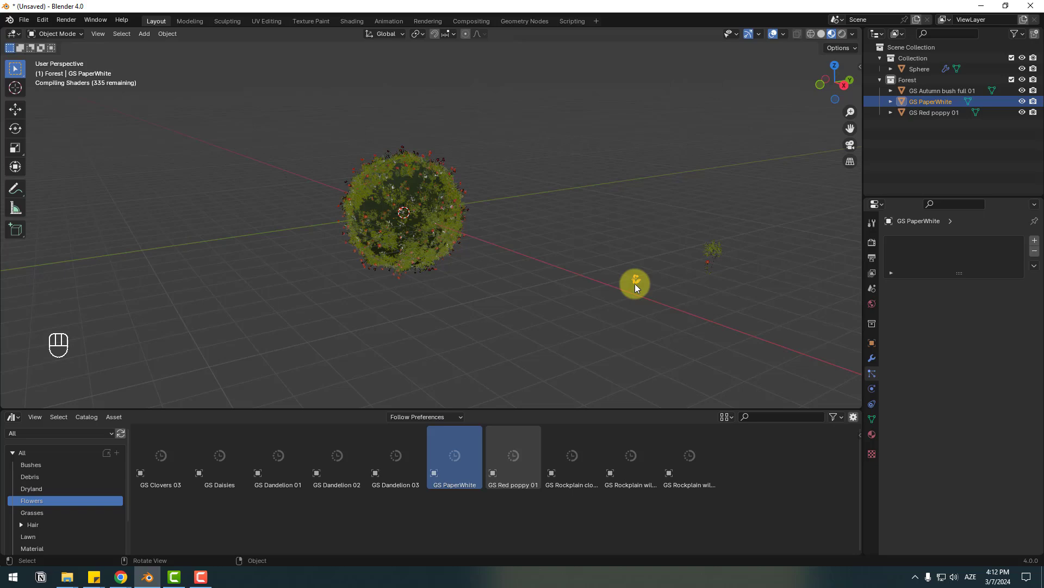
{"action": "scroll", "coordinate": [473, 211], "scroll_direction": "up", "scroll_amount": 6}
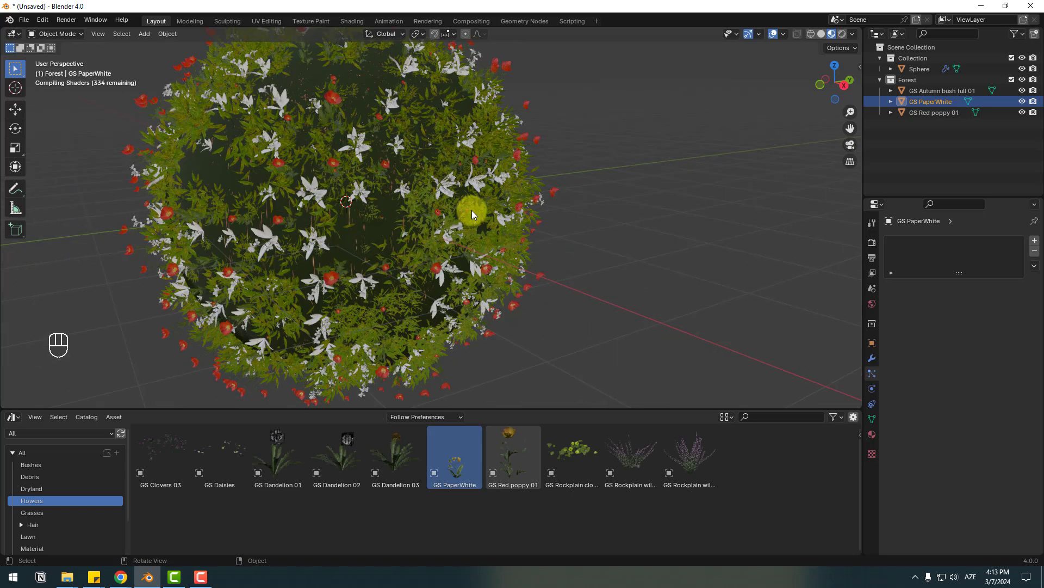
{"action": "middle_click_drag", "start_coordinate": [324, 180], "coordinate": [494, 246], "text": "shift"}
{"action": "scroll", "coordinate": [494, 246], "scroll_direction": "down", "scroll_amount": 3}
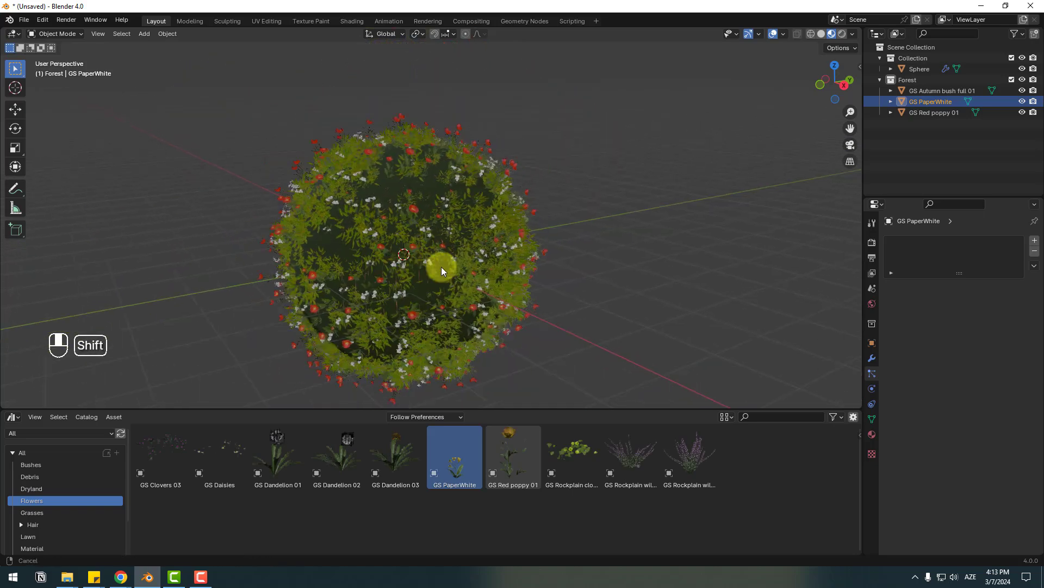
{"action": "middle_click_drag", "start_coordinate": [442, 267], "coordinate": [419, 260]}
{"action": "left_click_drag", "start_coordinate": [420, 265], "coordinate": [427, 281]}
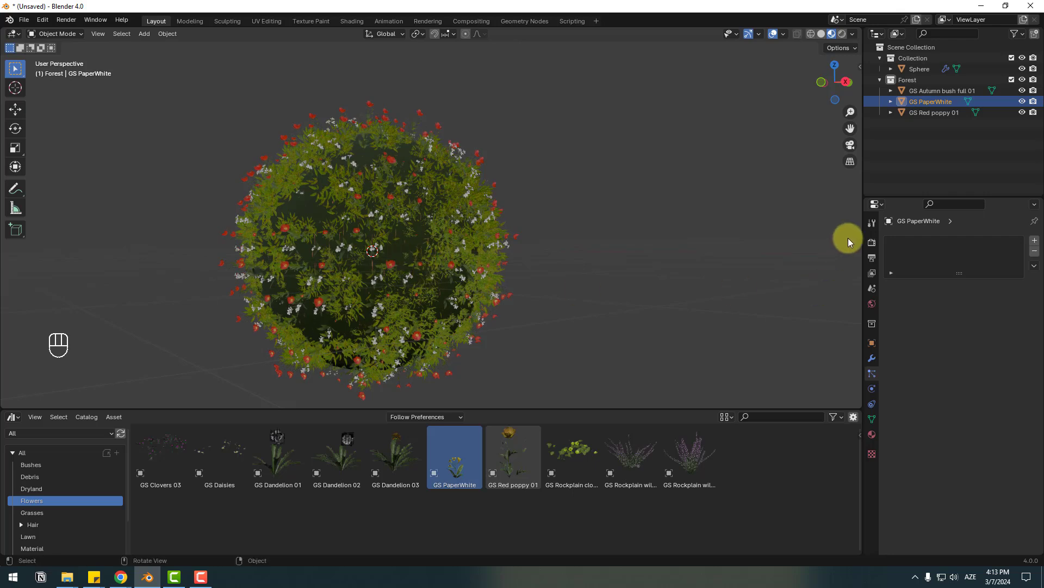
Switch the render engine to Cycles and set its device to GPU Compute
{"action": "left_click", "coordinate": [872, 242]}
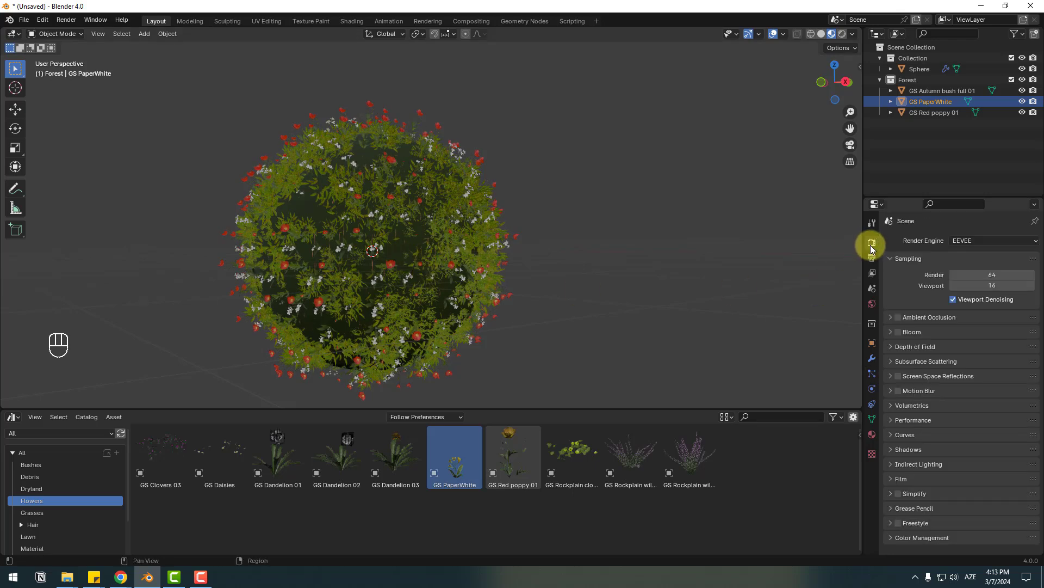
{"action": "left_click", "coordinate": [964, 246]}
{"action": "left_click", "coordinate": [966, 272]}
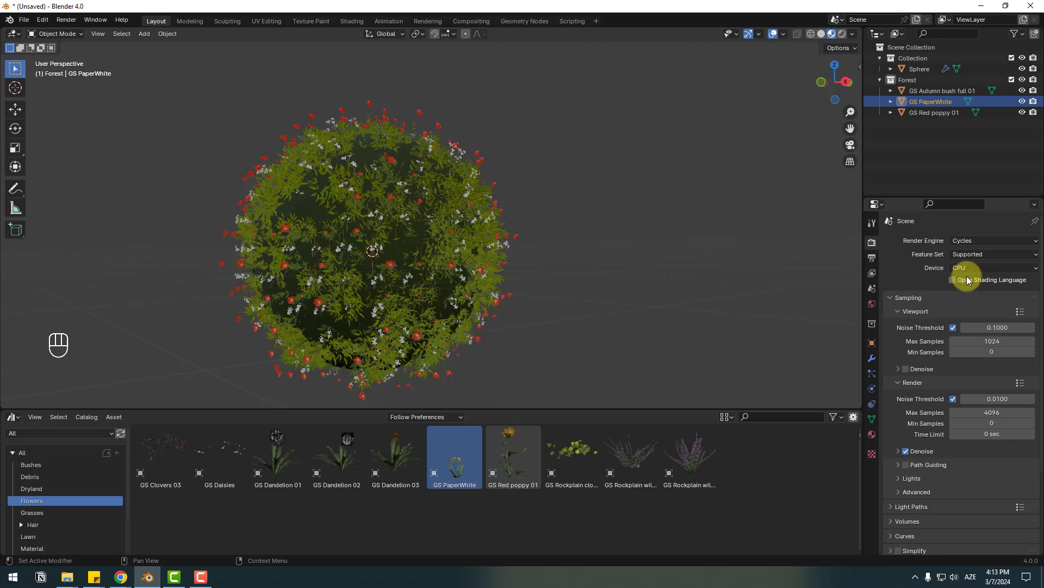
{"action": "left_click", "coordinate": [968, 269]}
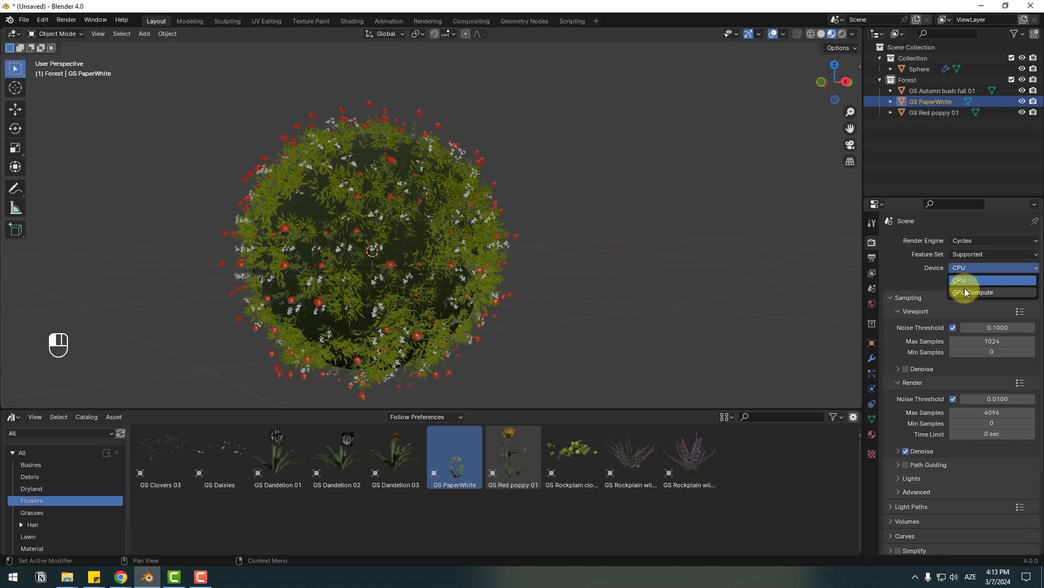
{"action": "left_click", "coordinate": [965, 289]}
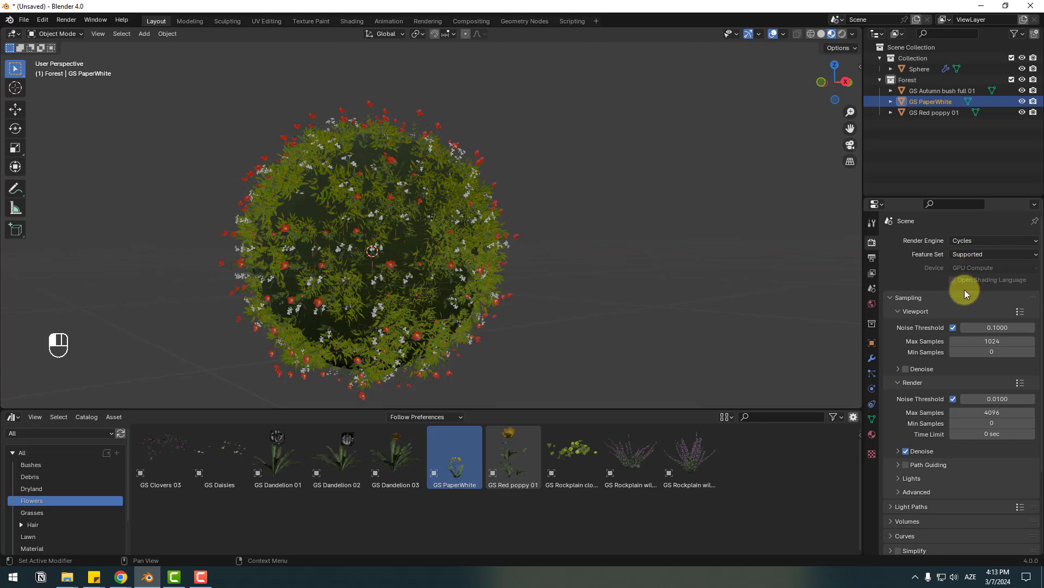
Enable viewport denoising and set the maximum render samples to 315
{"action": "left_click", "coordinate": [906, 369]}
{"action": "left_click", "coordinate": [966, 412]}
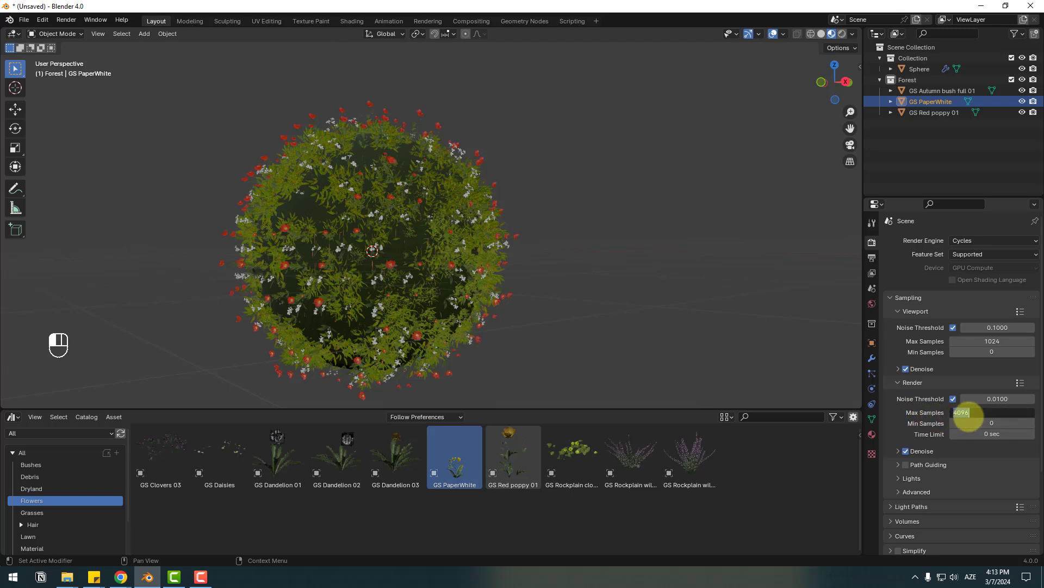
{"action": "type", "text": "315"}
{"action": "key", "text": "Return"}
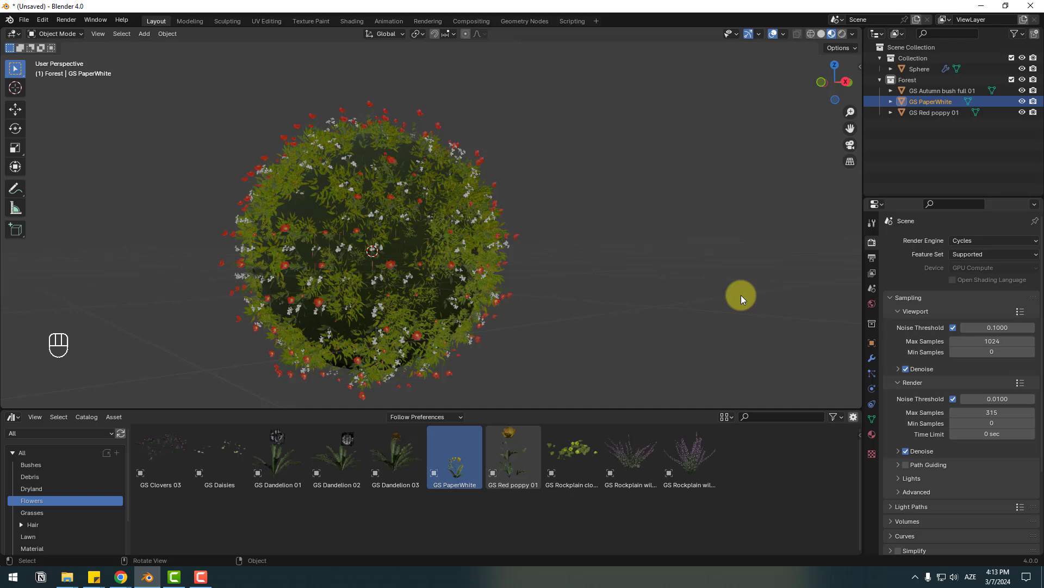
Use a Sky Texture as the world background color and inspect the flower-covered sphere in rendered viewport shading
{"action": "left_click", "coordinate": [871, 304]}
{"action": "left_click", "coordinate": [950, 310]}
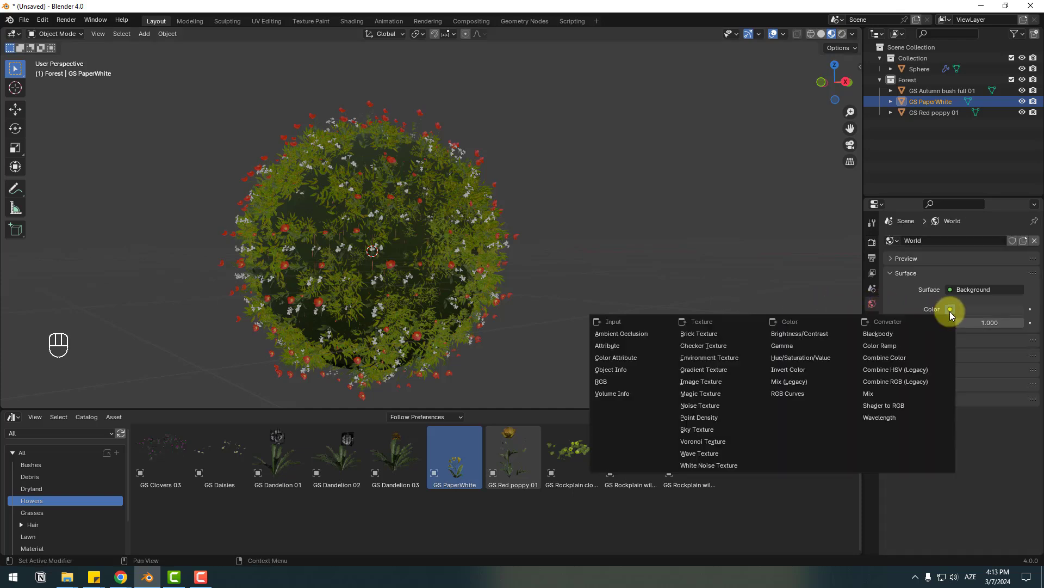
{"action": "left_click", "coordinate": [694, 431]}
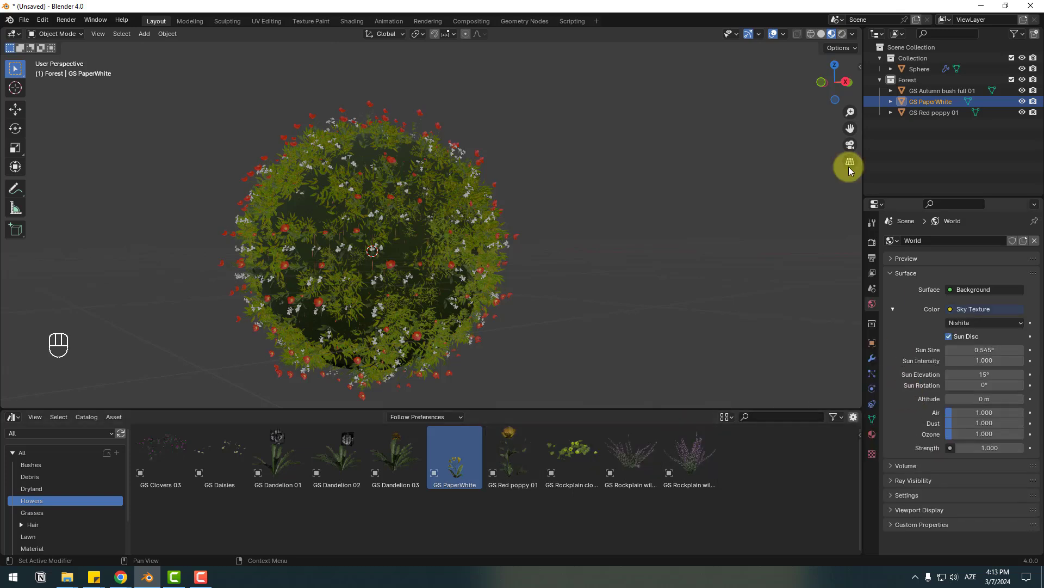
{"action": "left_click", "coordinate": [841, 35]}
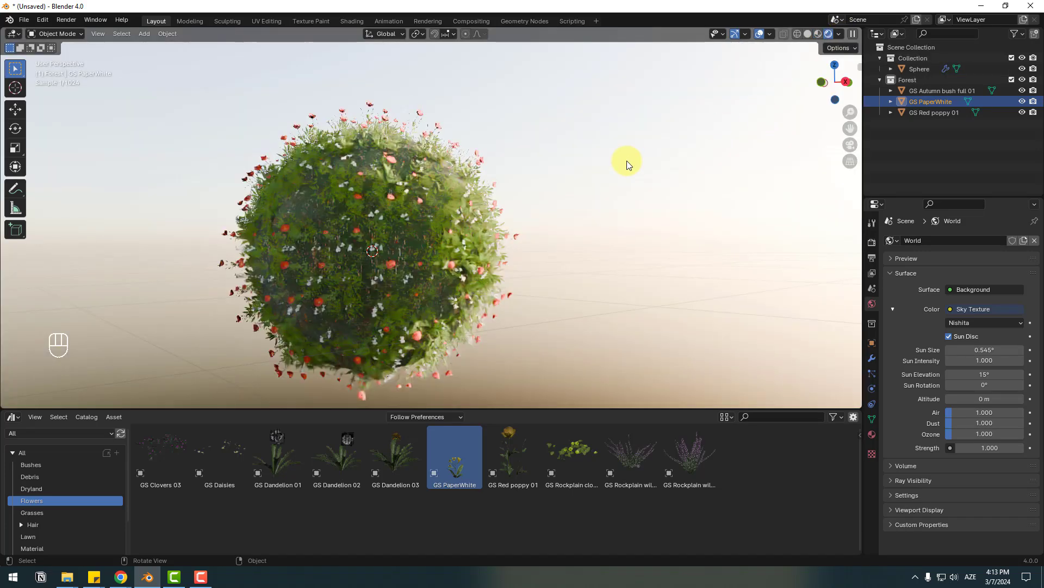
{"action": "scroll", "coordinate": [283, 228], "scroll_direction": "up", "scroll_amount": 2}
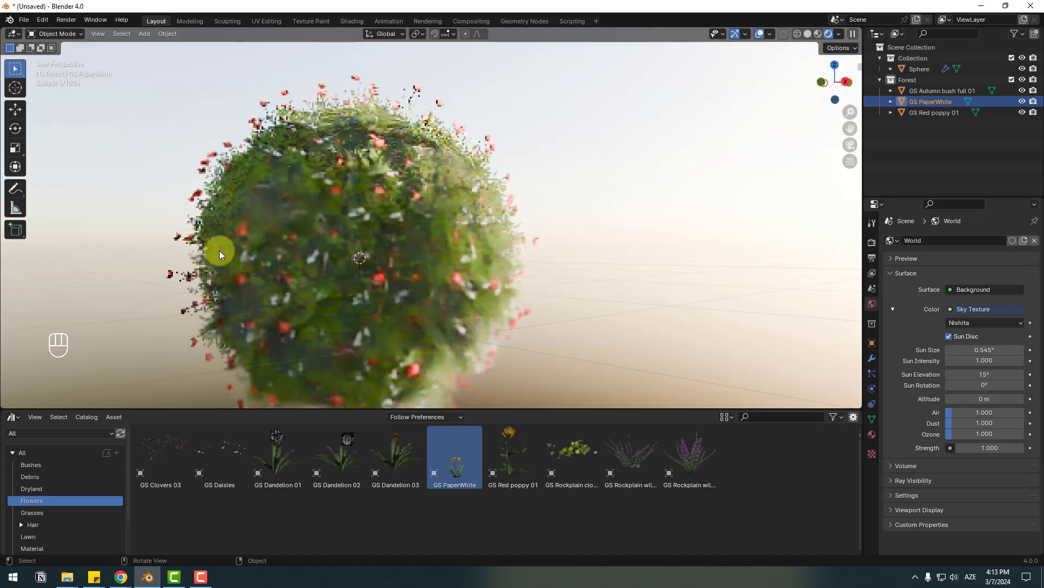
{"action": "middle_click_drag", "start_coordinate": [233, 247], "coordinate": [308, 194]}
{"action": "middle_click_drag", "start_coordinate": [282, 233], "coordinate": [354, 232], "text": "shift"}
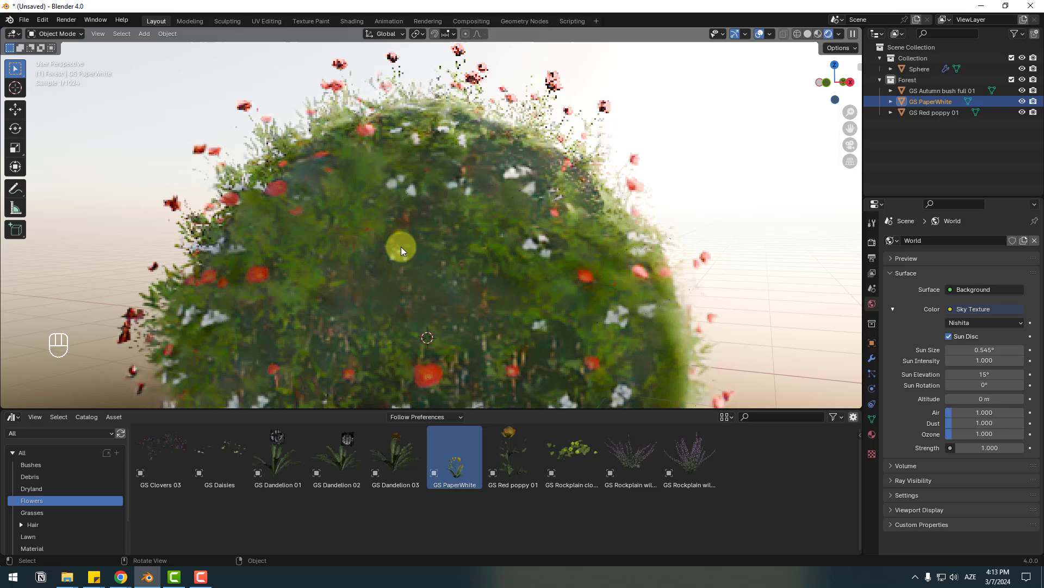